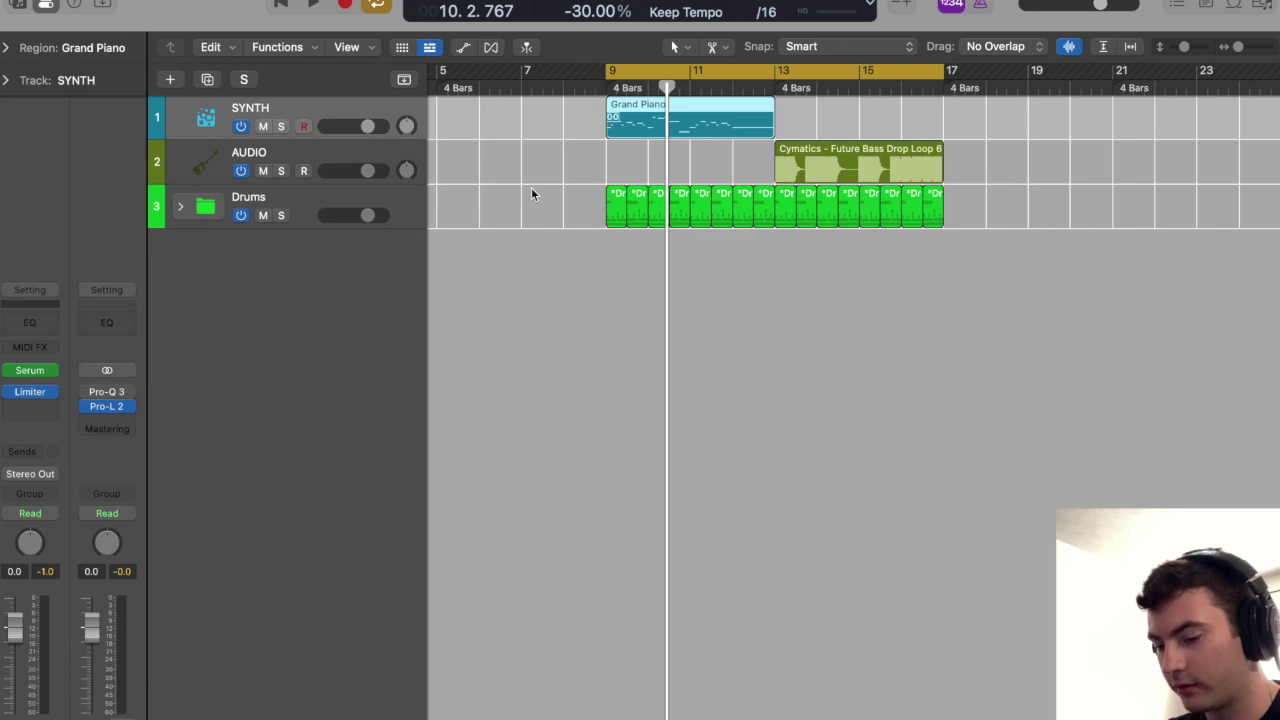
Expand the Drums track stack and play its tracks on their own.
scroll(617, 235, "up", 5)
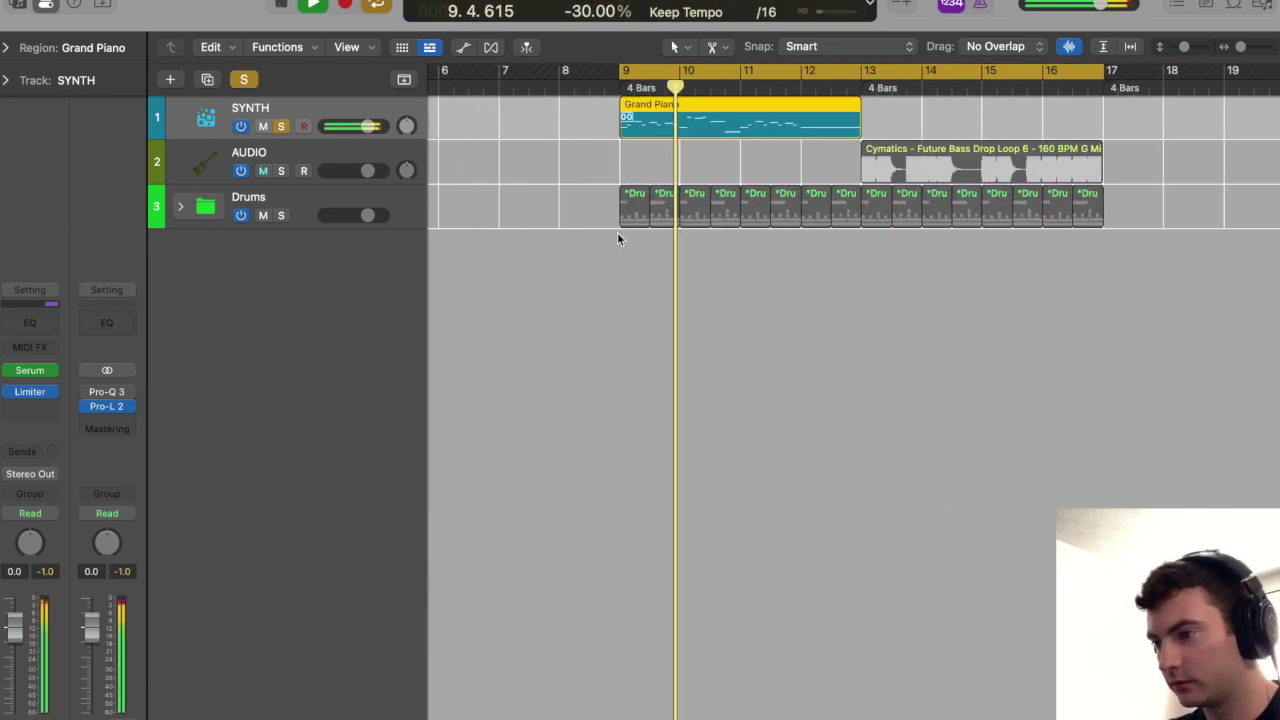
left_click(180, 206)
key("space")
key("space")
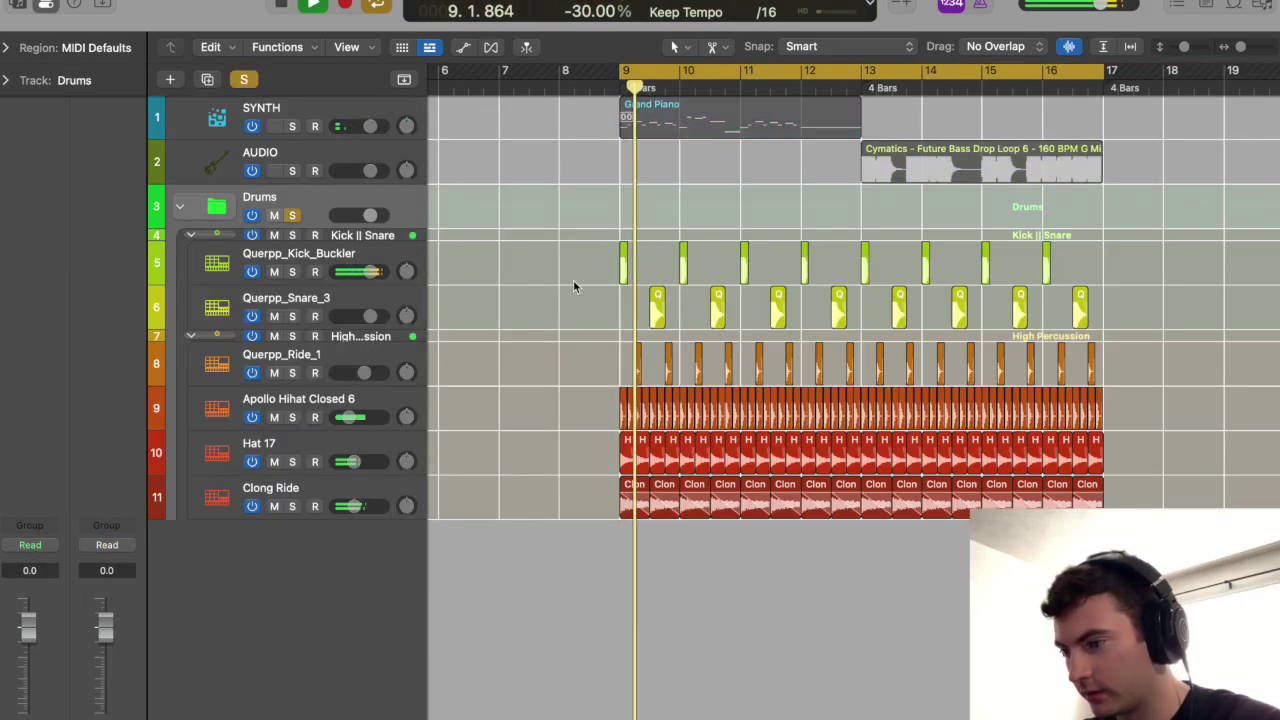
scroll(600, 300, "up", 5)
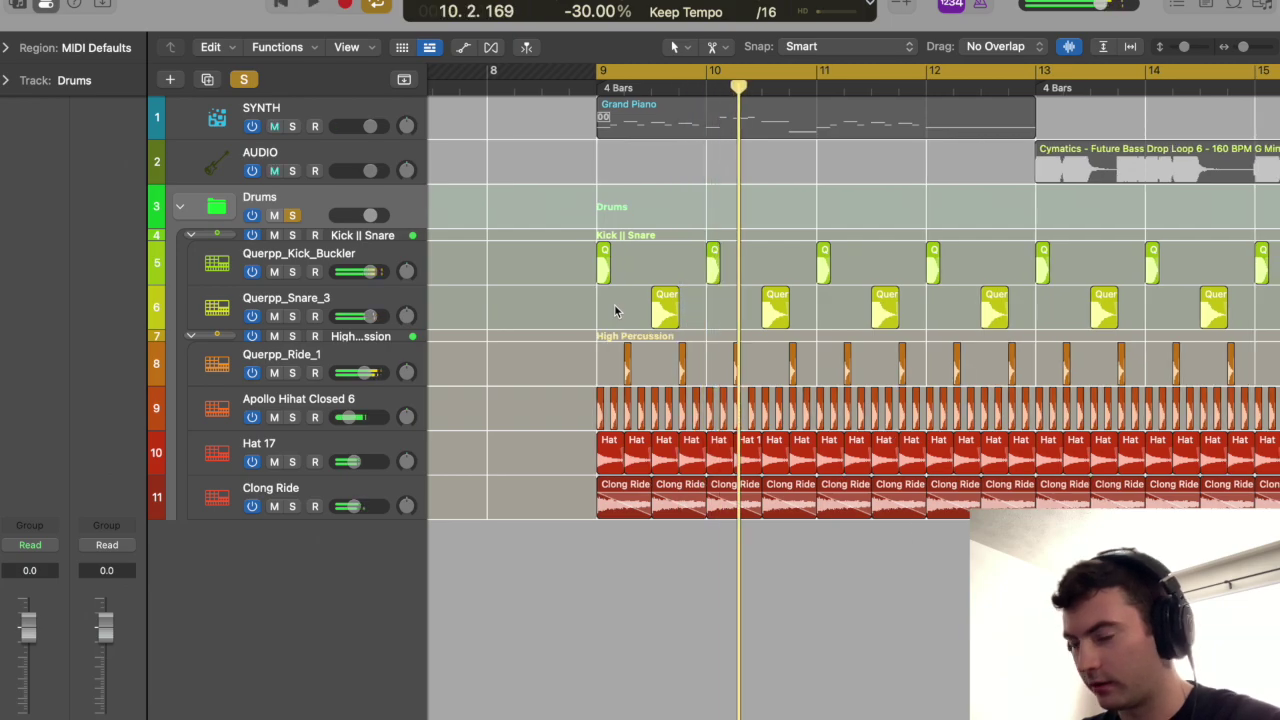
Turn off the Drums solo and insert a Compressor on the SYNTH track after its Limiter.
key("ctrl+s")
key("Up")
key("Up")
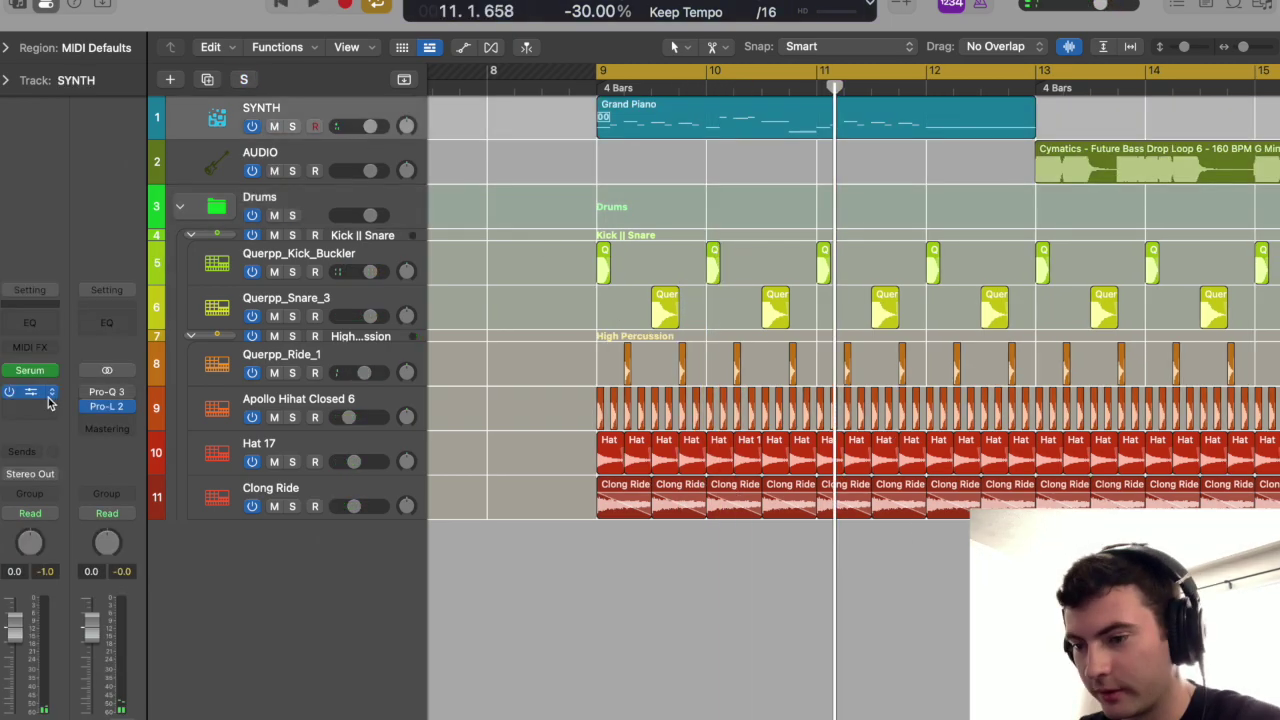
left_click(30, 424)
mouse_move(31, 421)
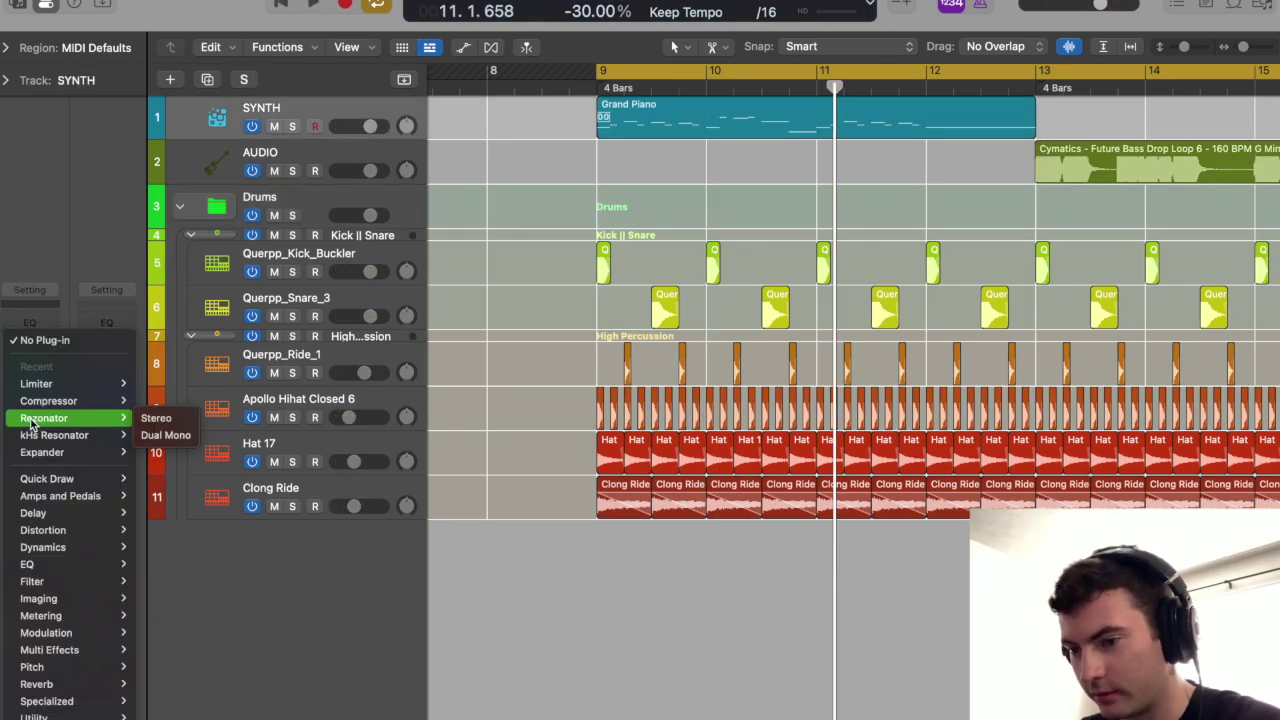
left_click(156, 401)
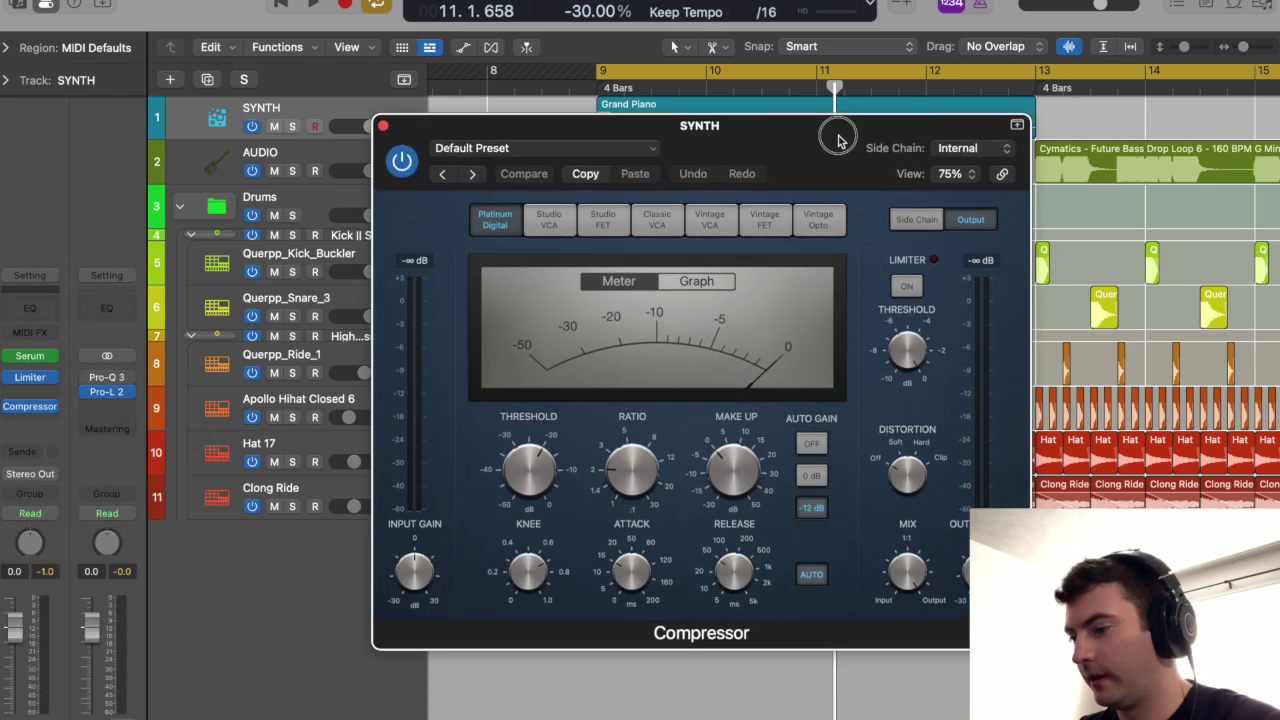
Set the compressor's side chain source to the kick track, Querpp_Kick_Buckler (Audio 10).
left_click(838, 138)
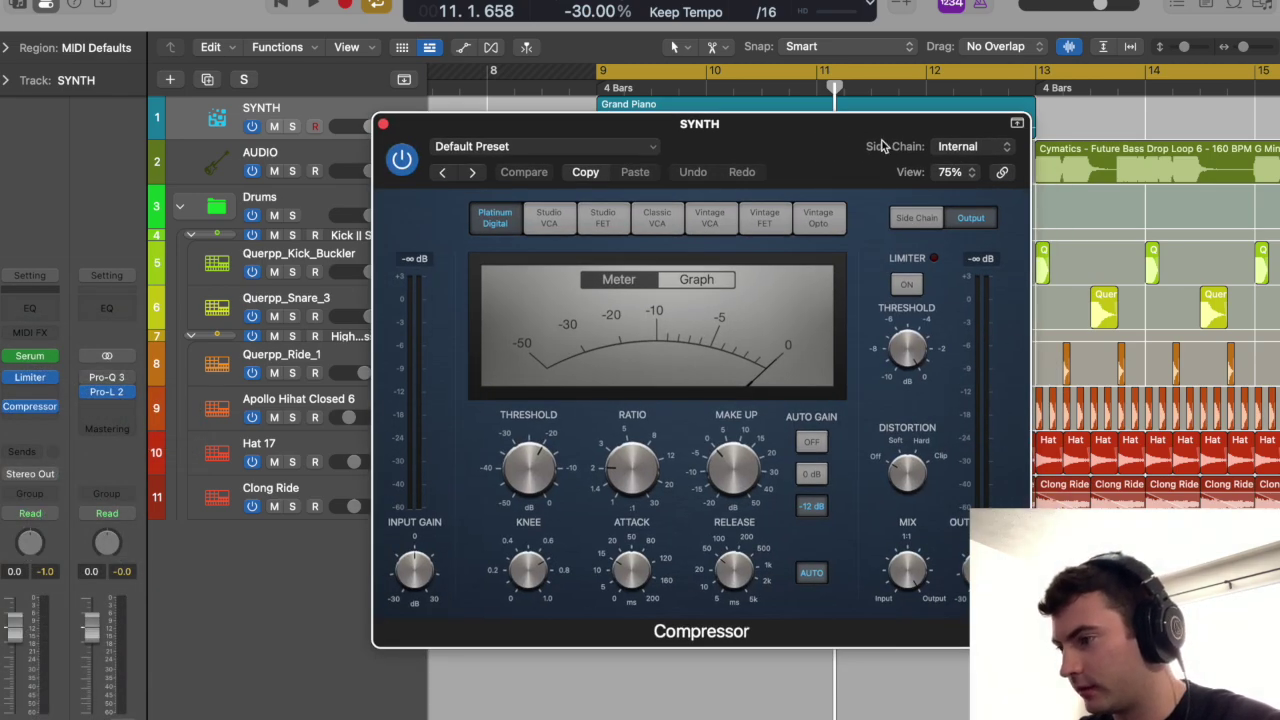
left_click(958, 147)
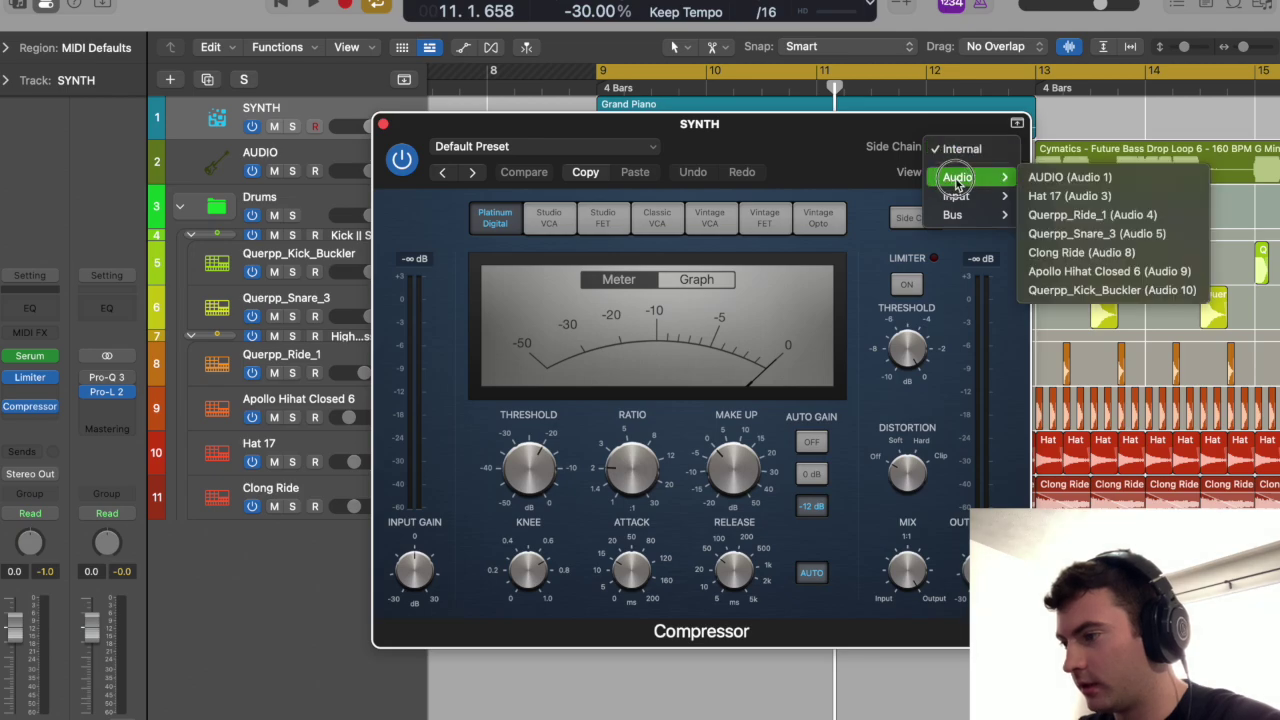
left_click(945, 148)
left_click(941, 148)
mouse_move(960, 177)
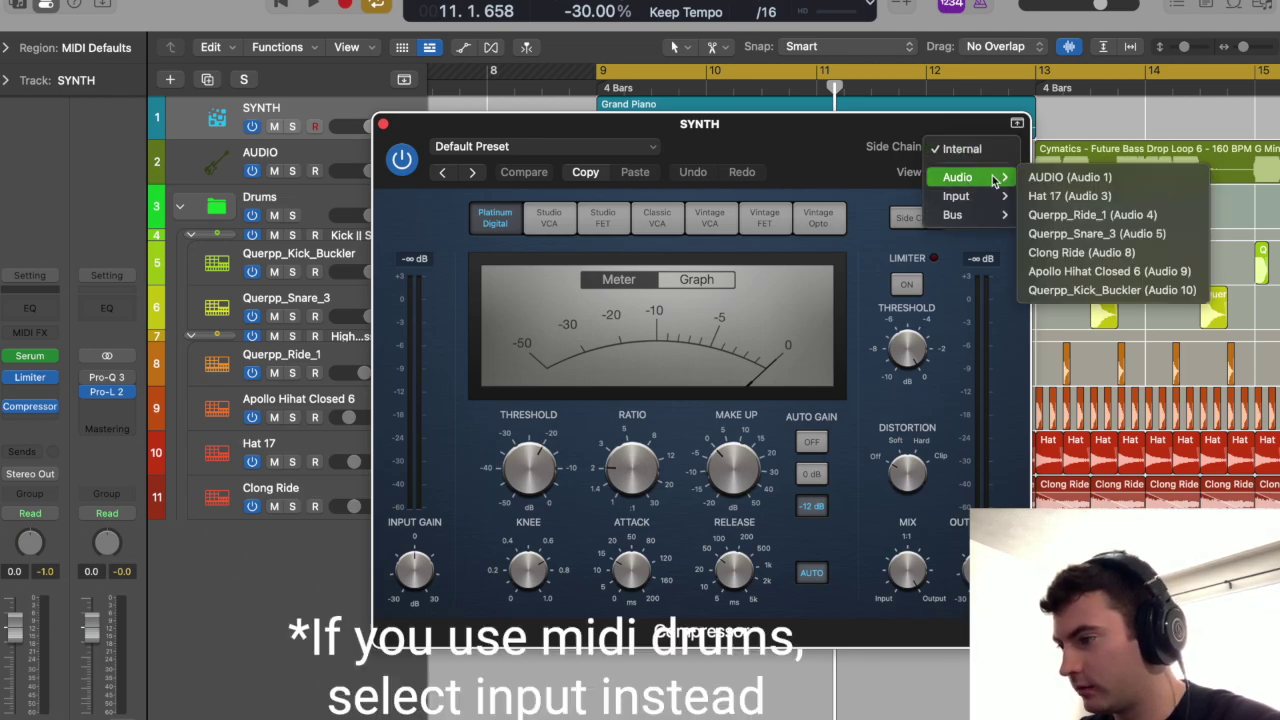
left_click(1075, 291)
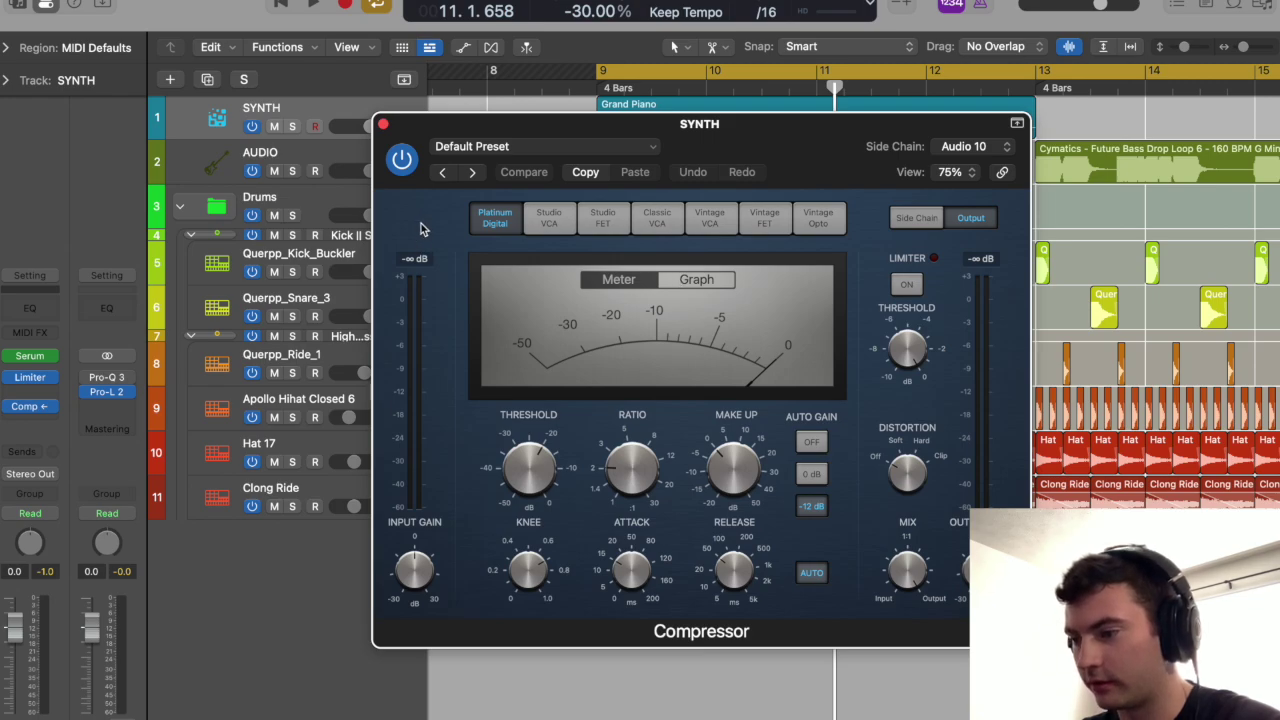
Play the project and lower the kick compressor's release to about 12 ms.
key("space")
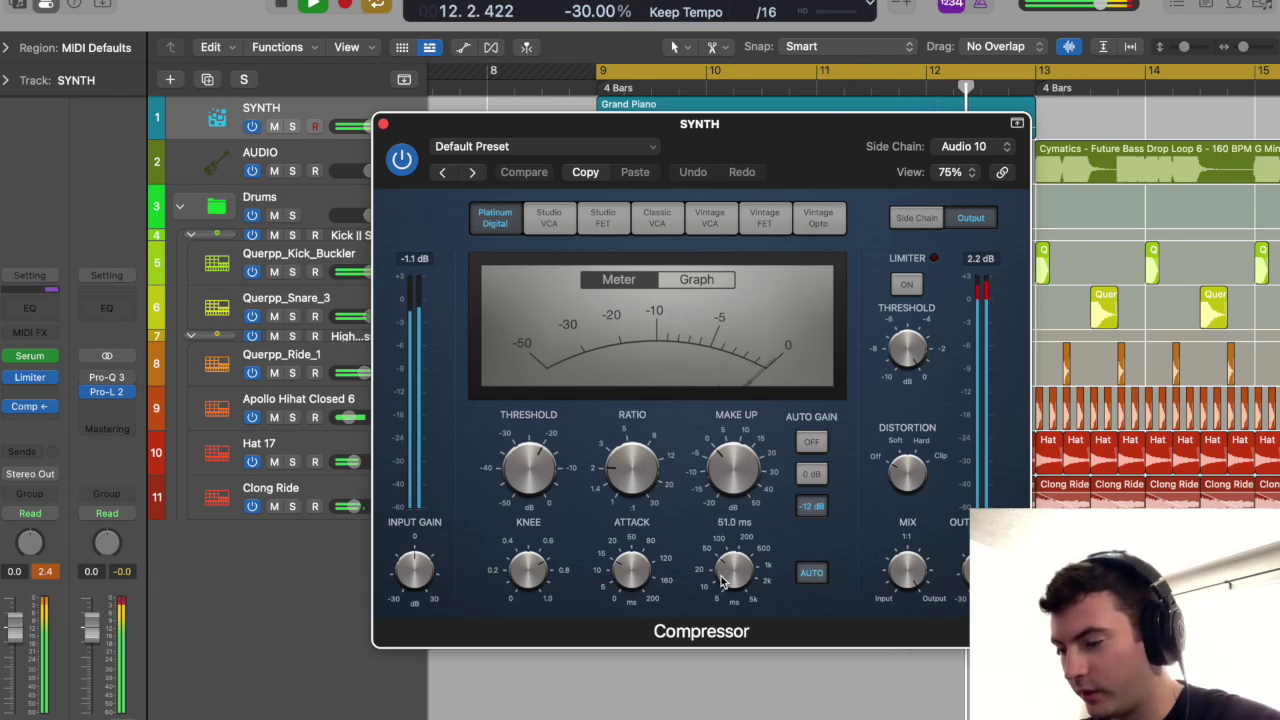
left_click_drag(730, 572, 722, 585)
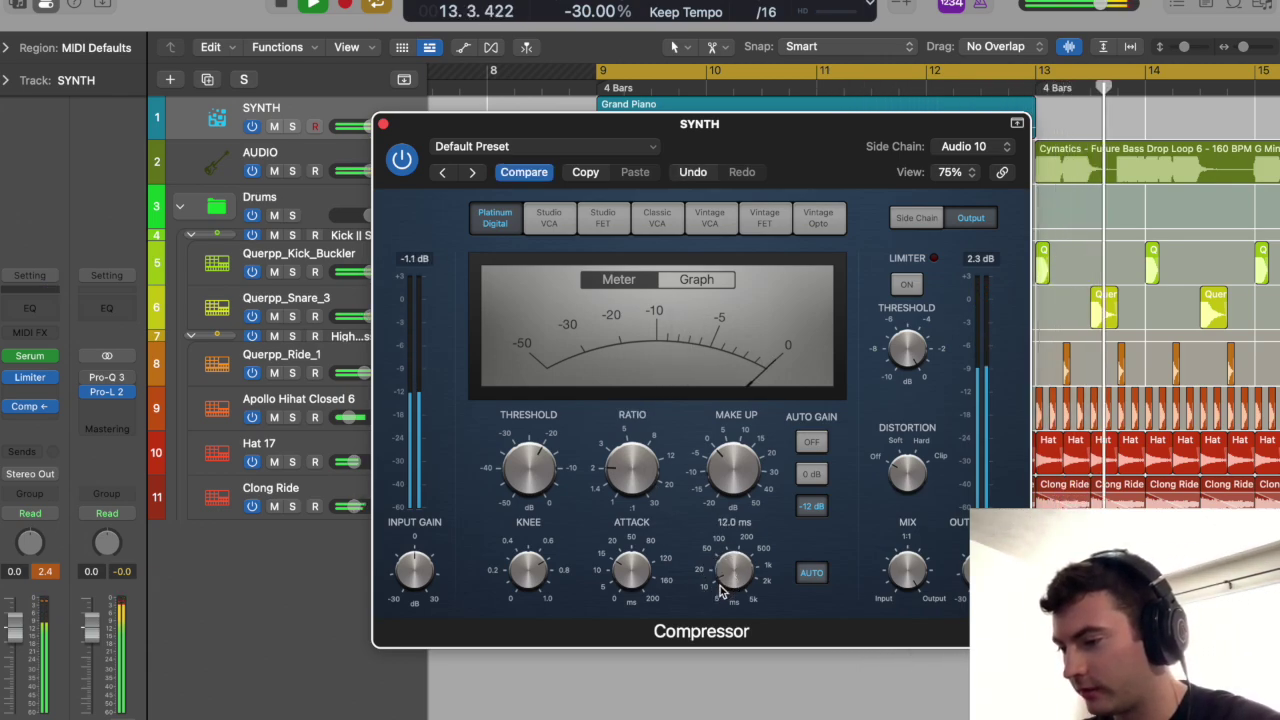
Limit the cycle range to bars 9 to 13 and check the ducking in the compressor's Graph view during playback.
left_click(608, 82)
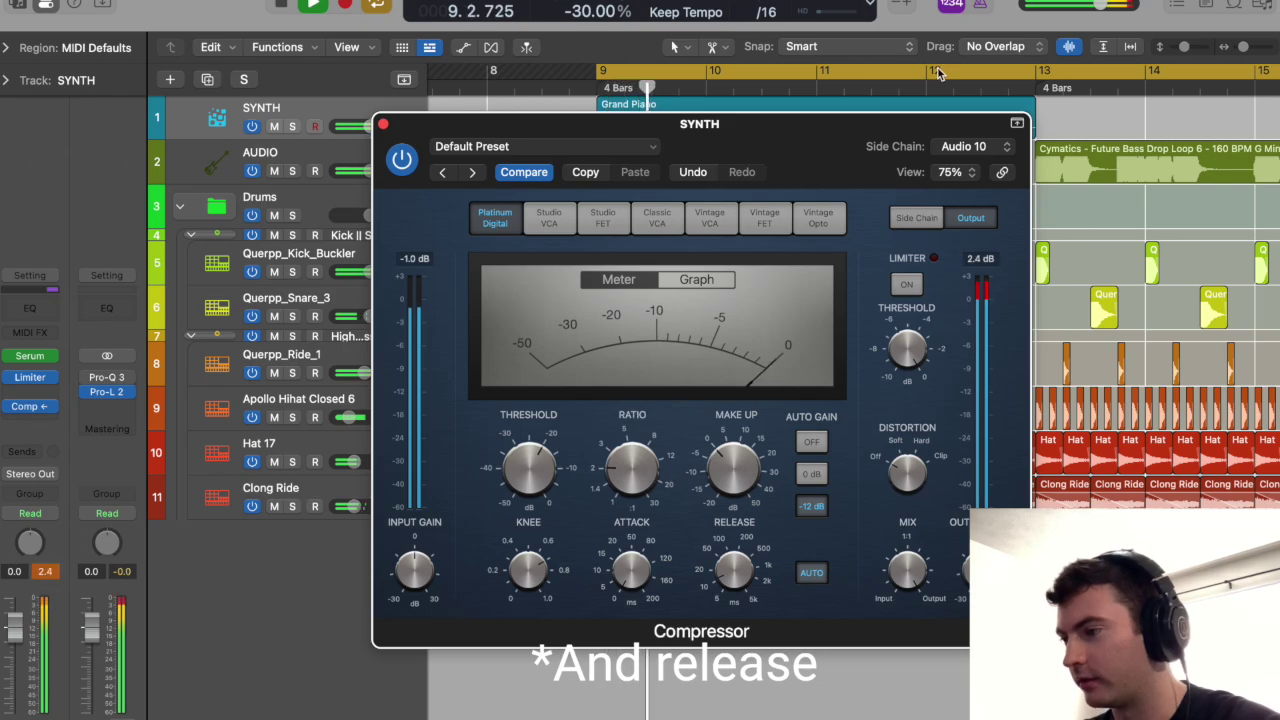
key("super+Left")
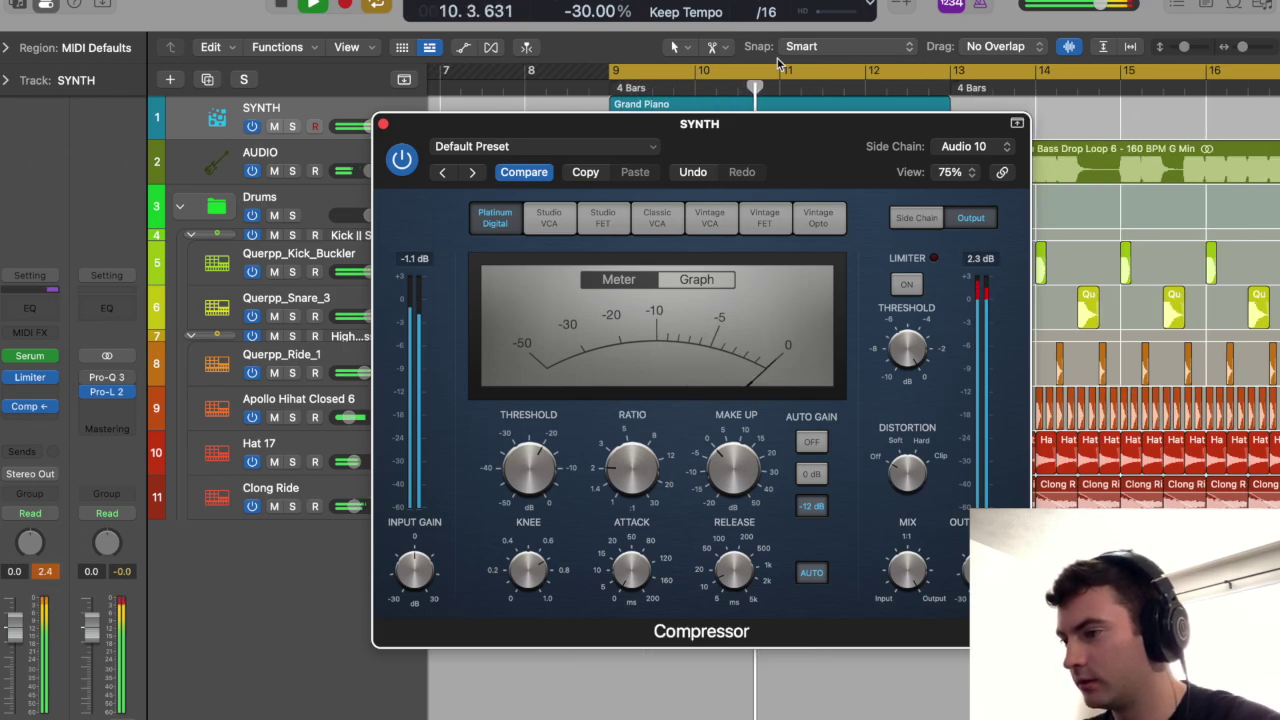
left_click(696, 280)
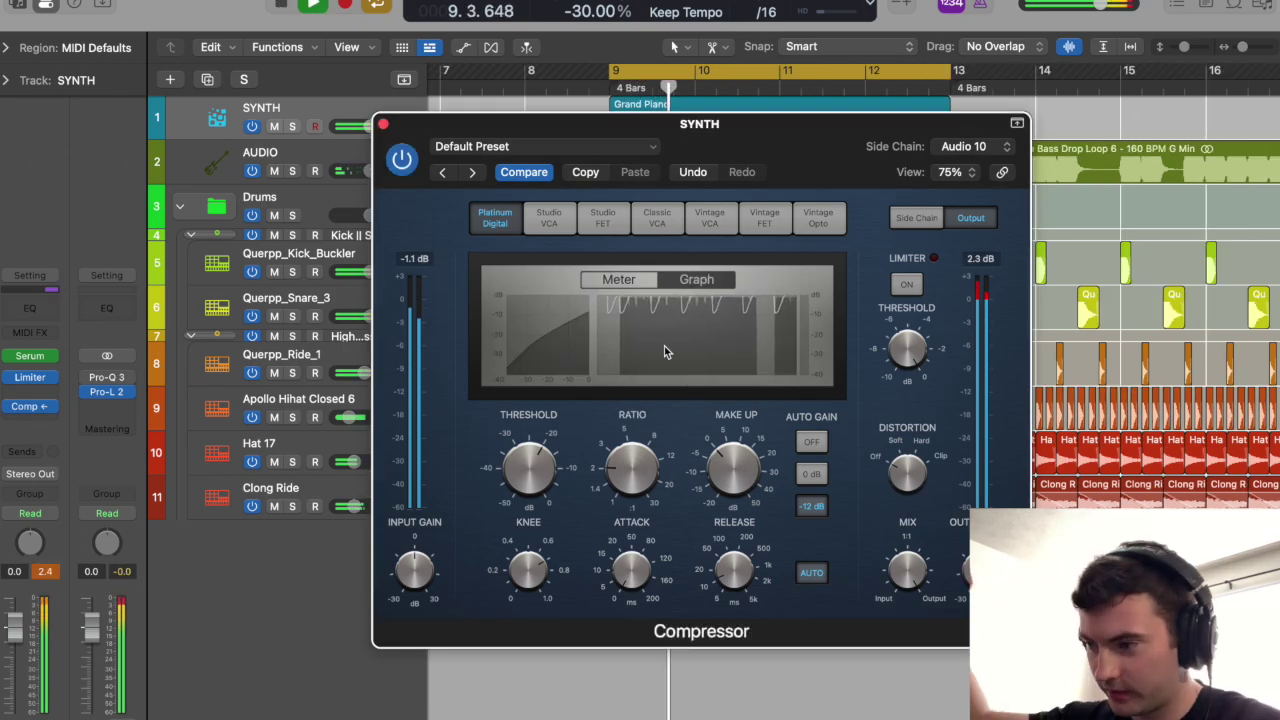
key("space")
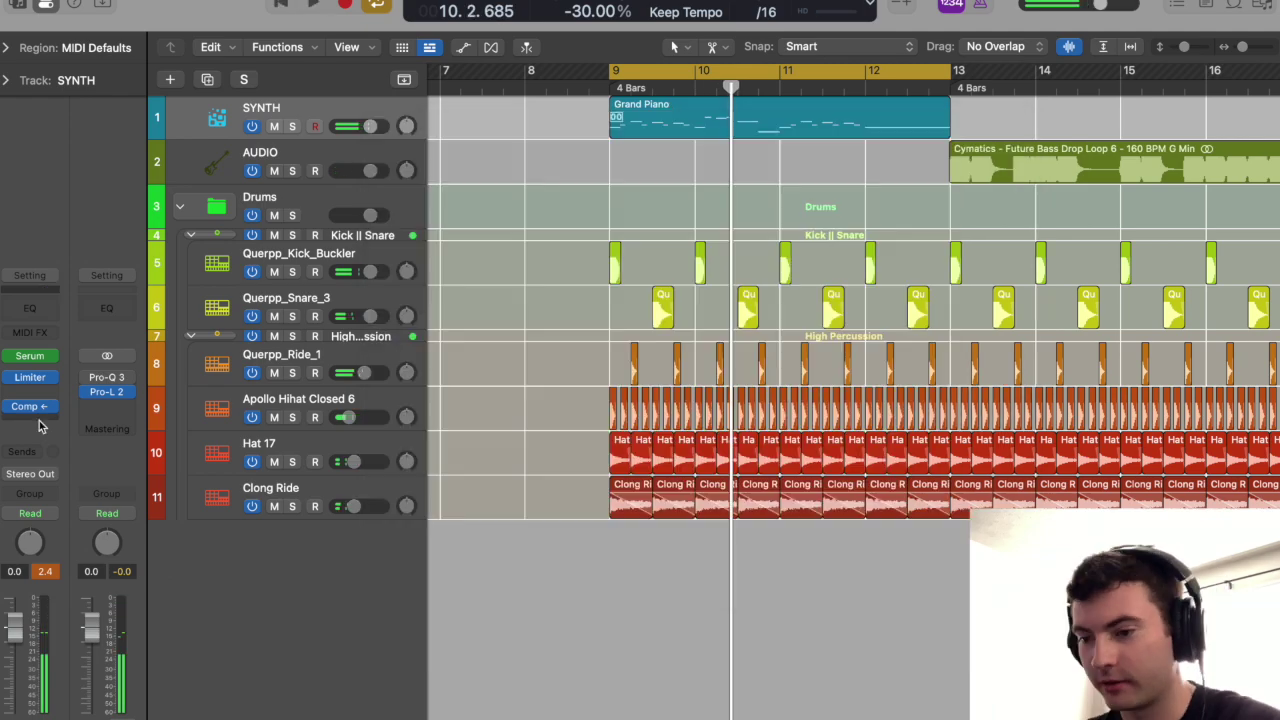
Insert a second Compressor on the SYNTH track and set its side chain source to Querpp_Snare_3 (Audio 5).
left_click(41, 424)
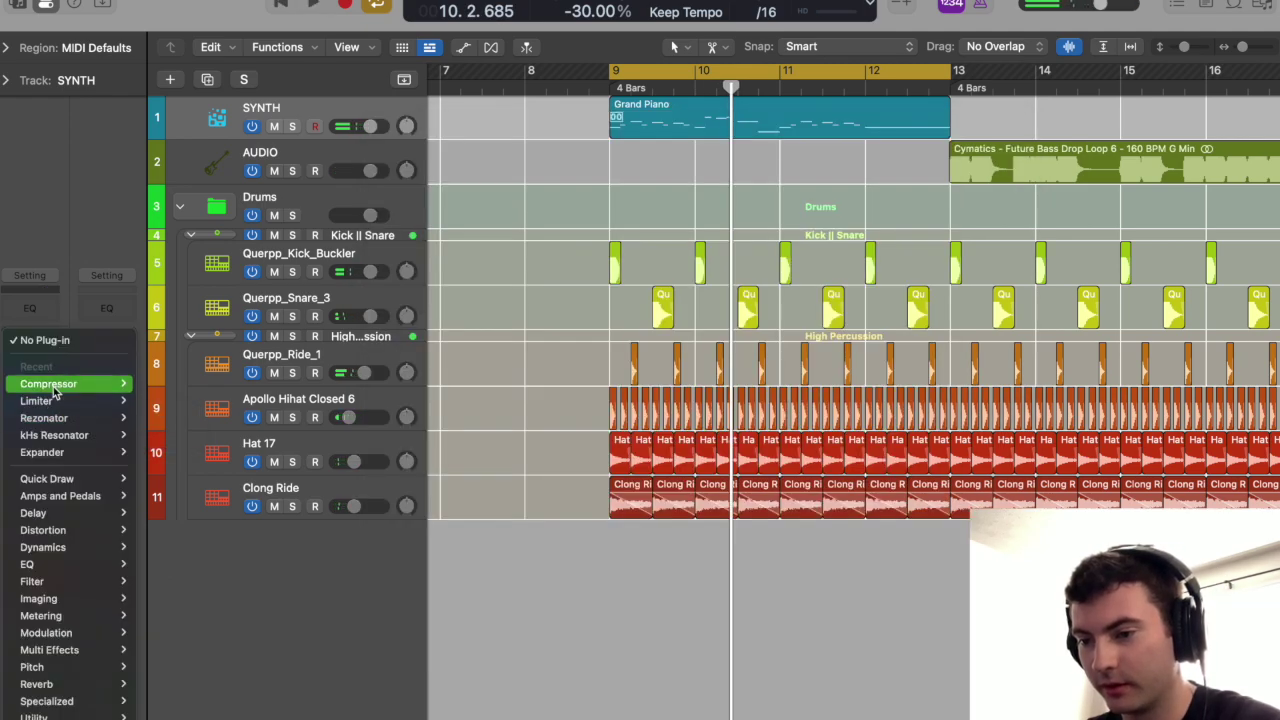
left_click(54, 387)
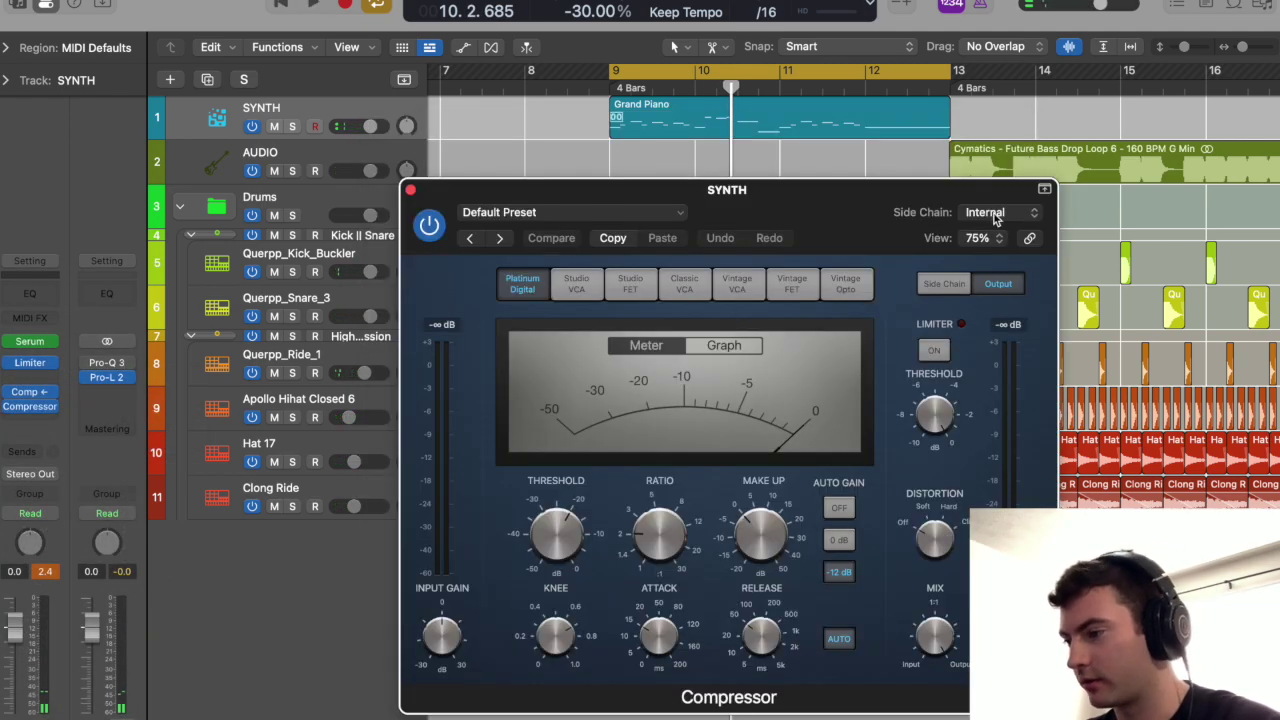
left_click(995, 218)
mouse_move(995, 246)
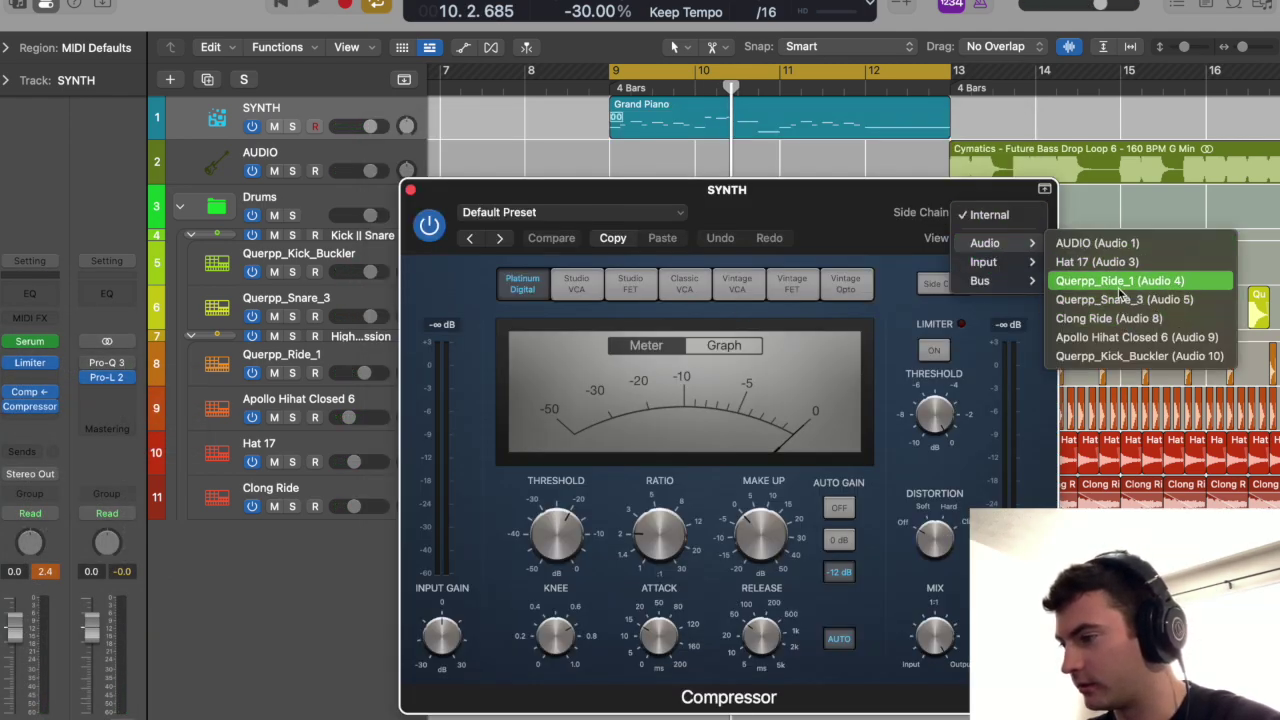
left_click(1118, 299)
Switch the snare compressor's display to Graph and play the project to check the ducking.
left_click(617, 281)
left_click(706, 345)
key("space")
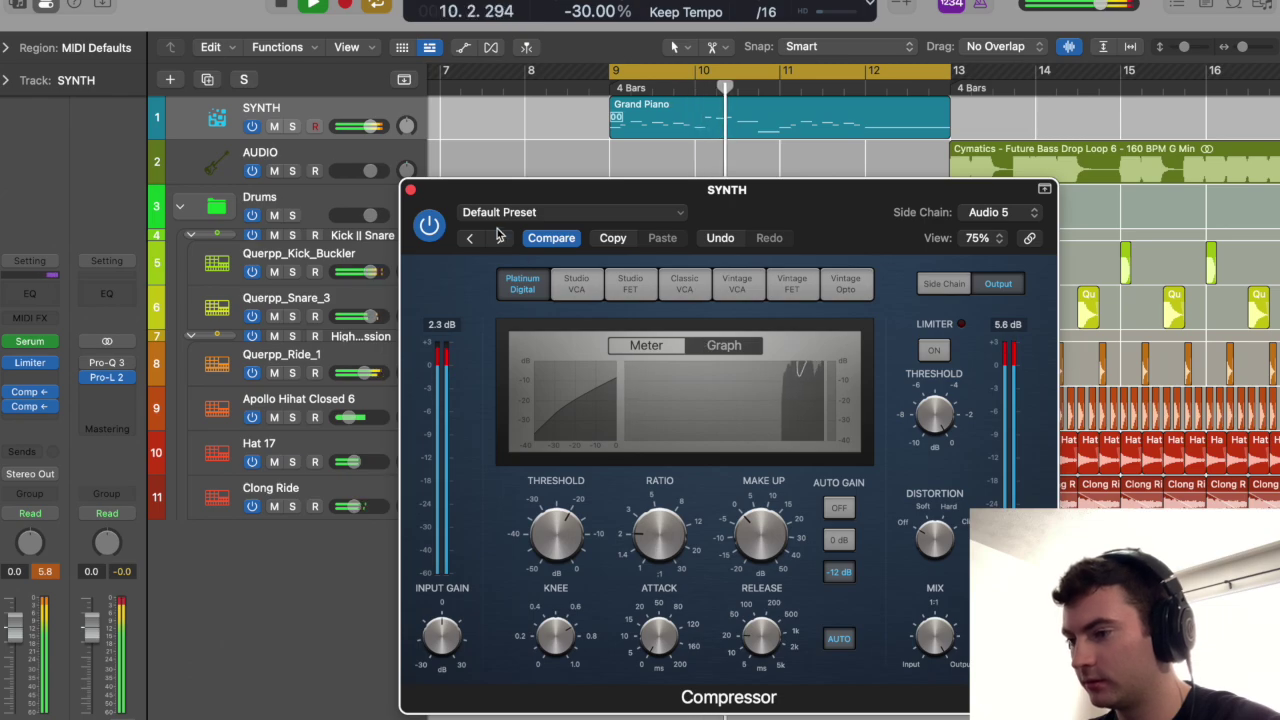
Add a Limiter after the two compressors on the SYNTH track and close the compressor window.
left_click(30, 391)
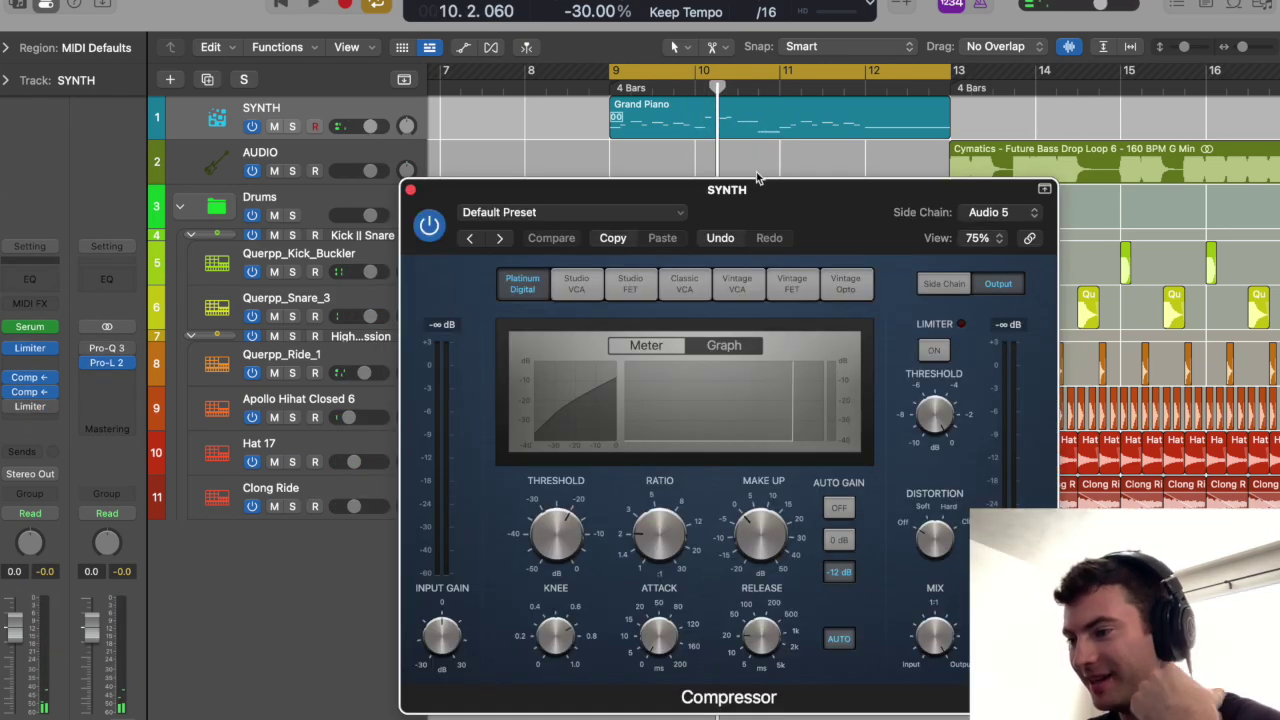
left_click(410, 189)
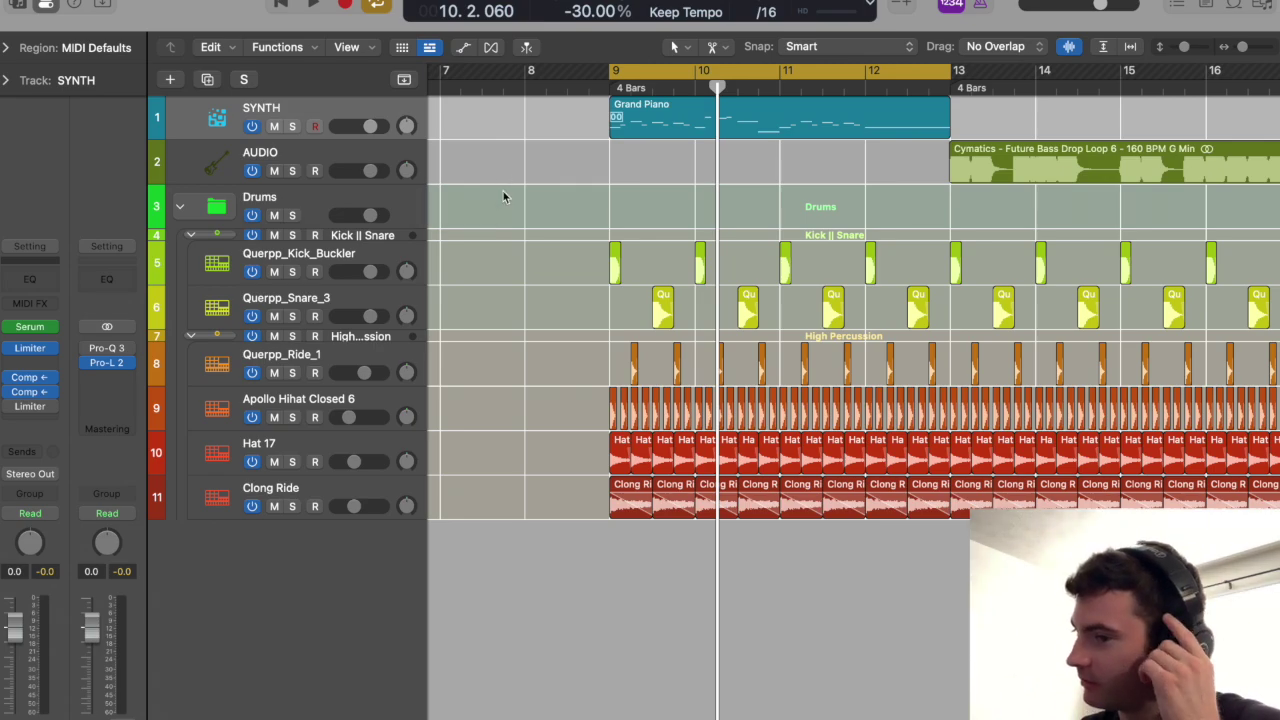
Group the SYNTH and AUDIO tracks into a summing stack.
left_click(303, 155)
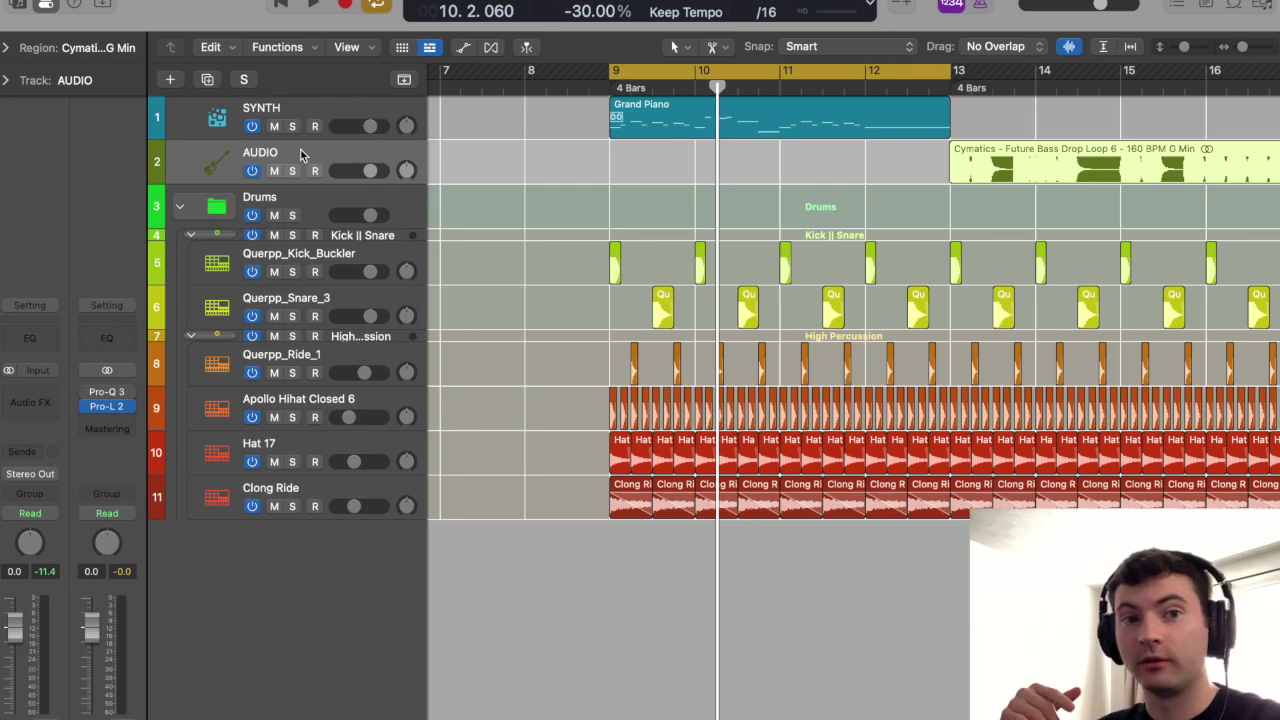
left_click(297, 110, "shift")
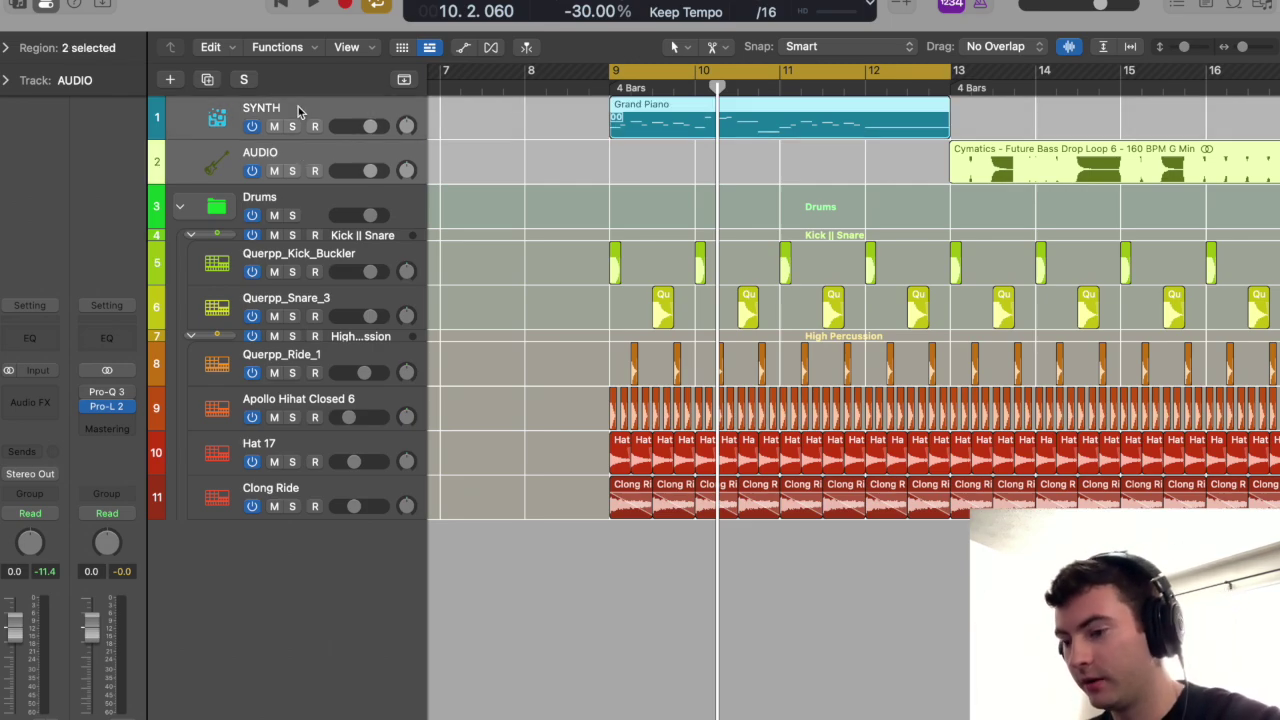
key("super+shift+d")
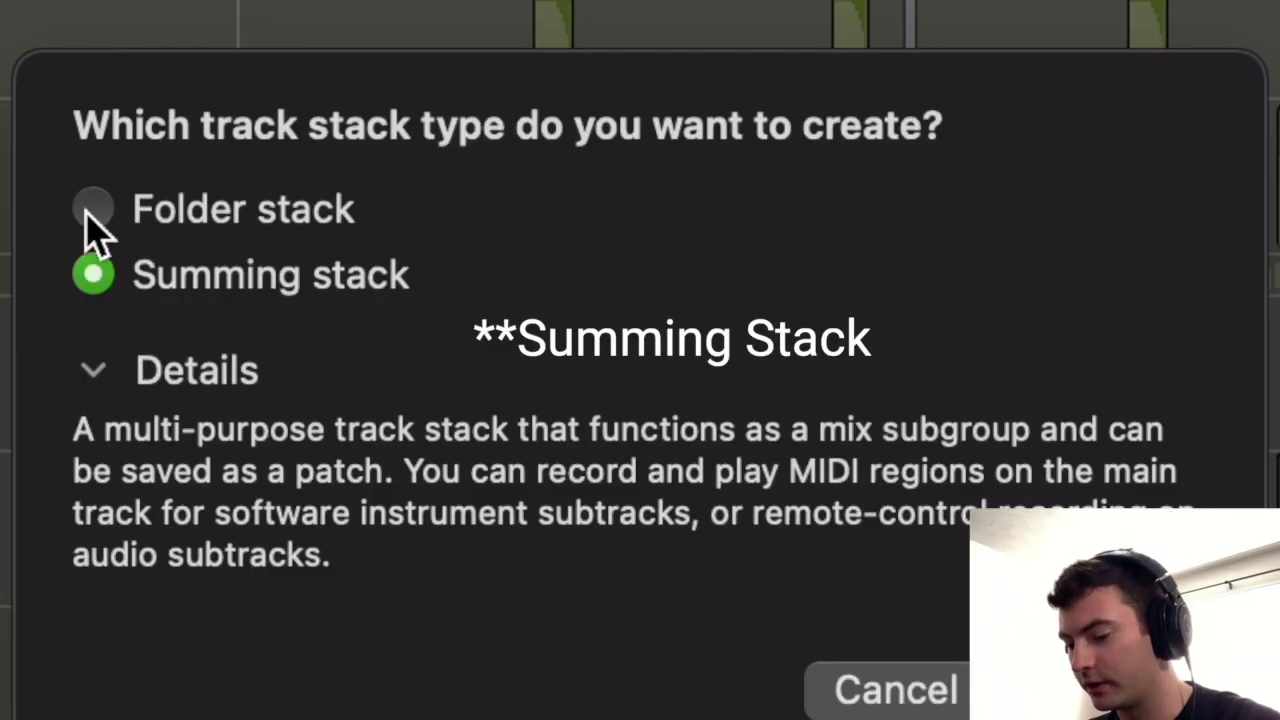
key("Return")
Rename the new summing stack as SIDE CHAIN.
key("super+Left")
key("super+Left")
double_click(262, 108)
type("SIDE CHAIN")
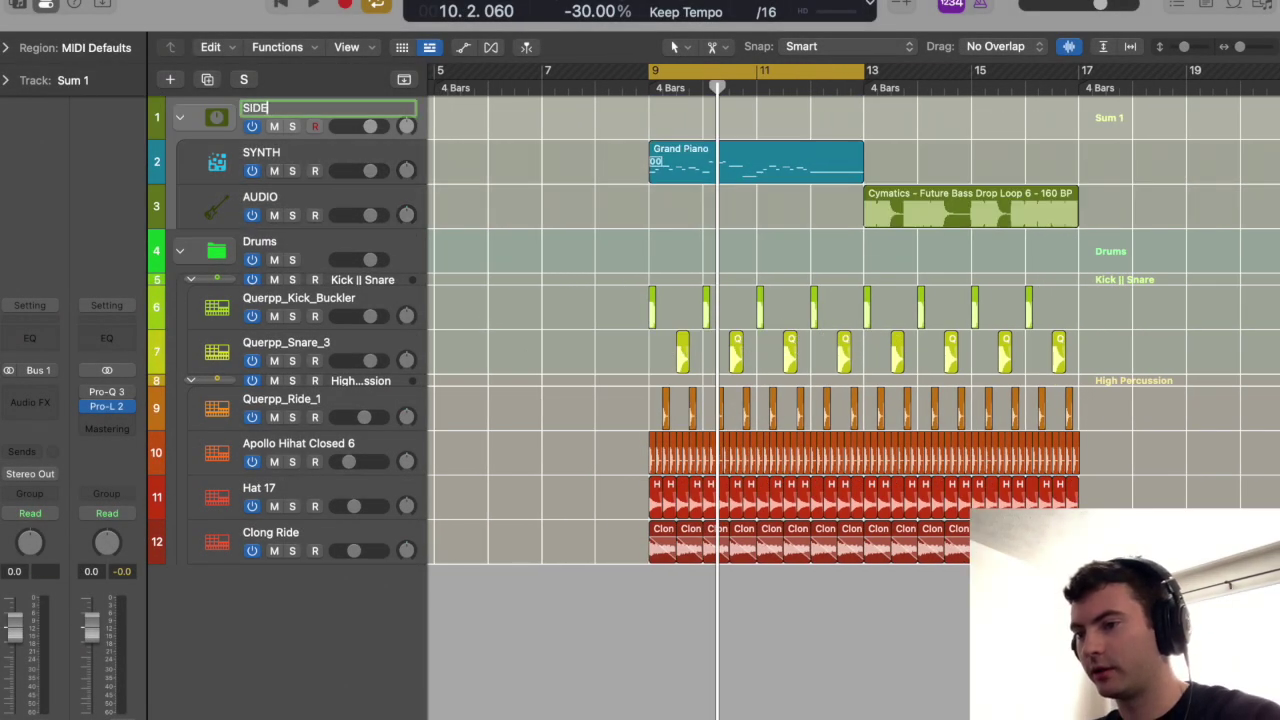
key("Return")
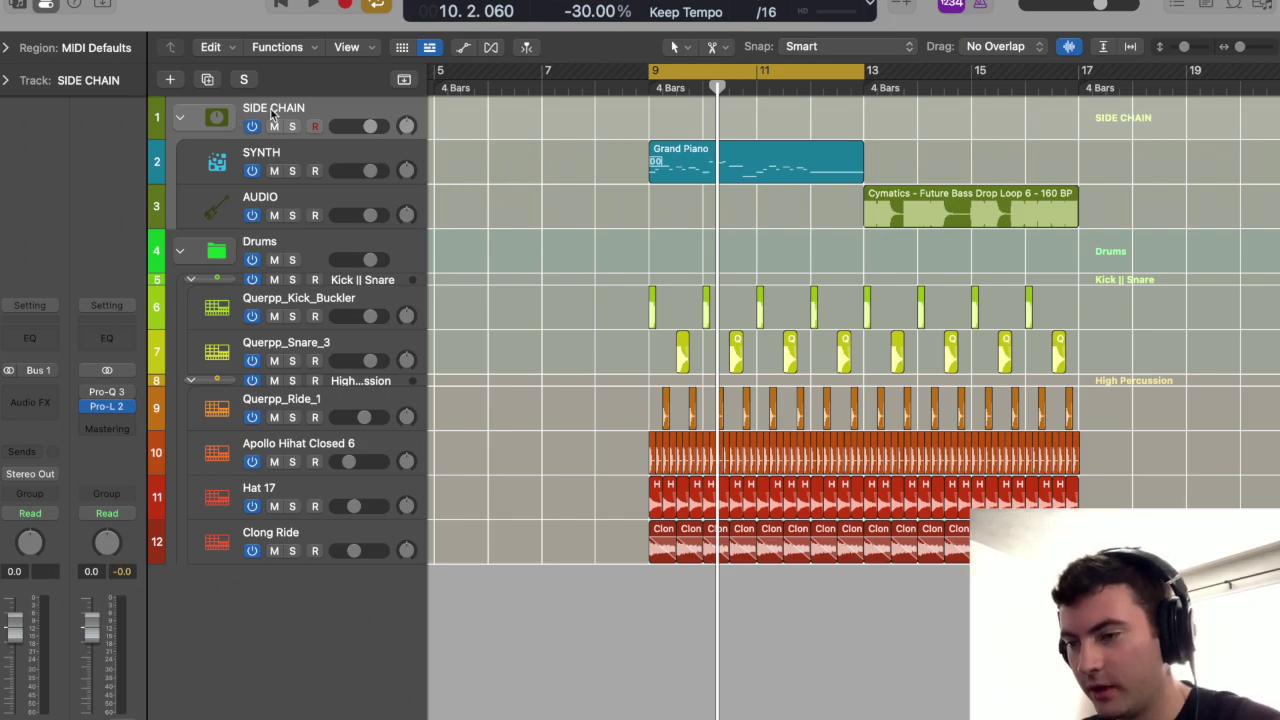
left_click(303, 150)
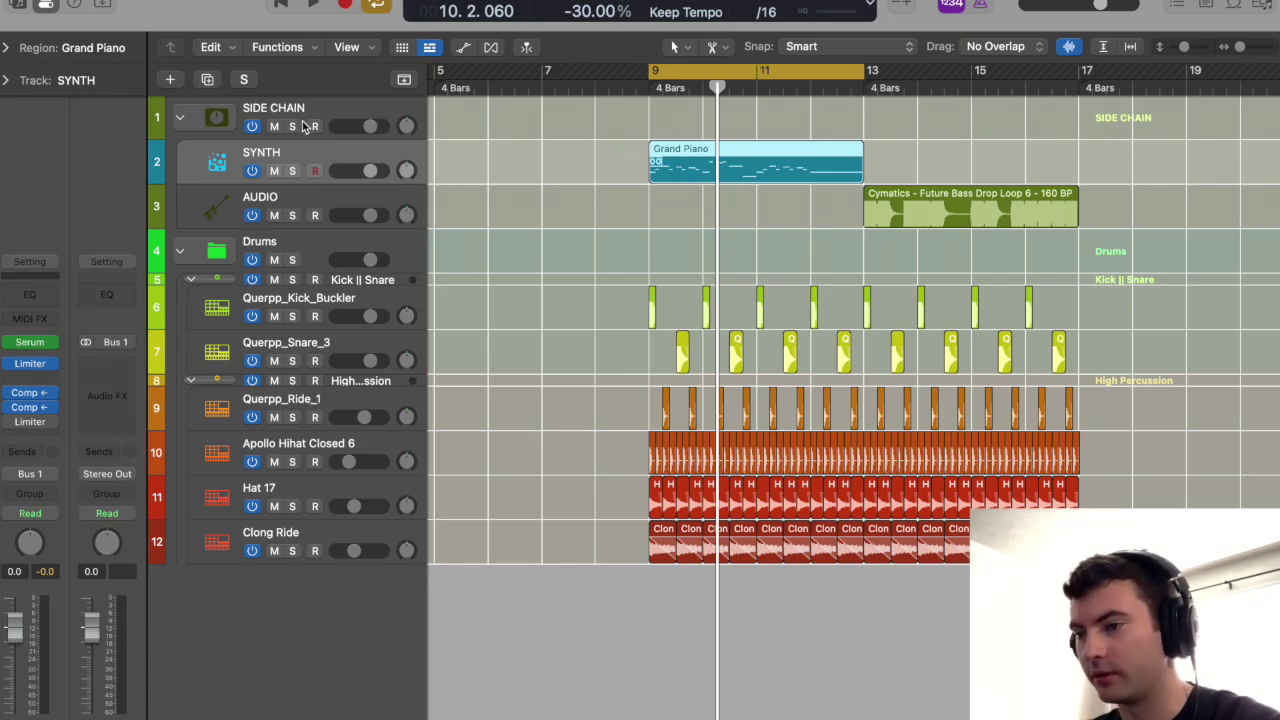
left_click(303, 118)
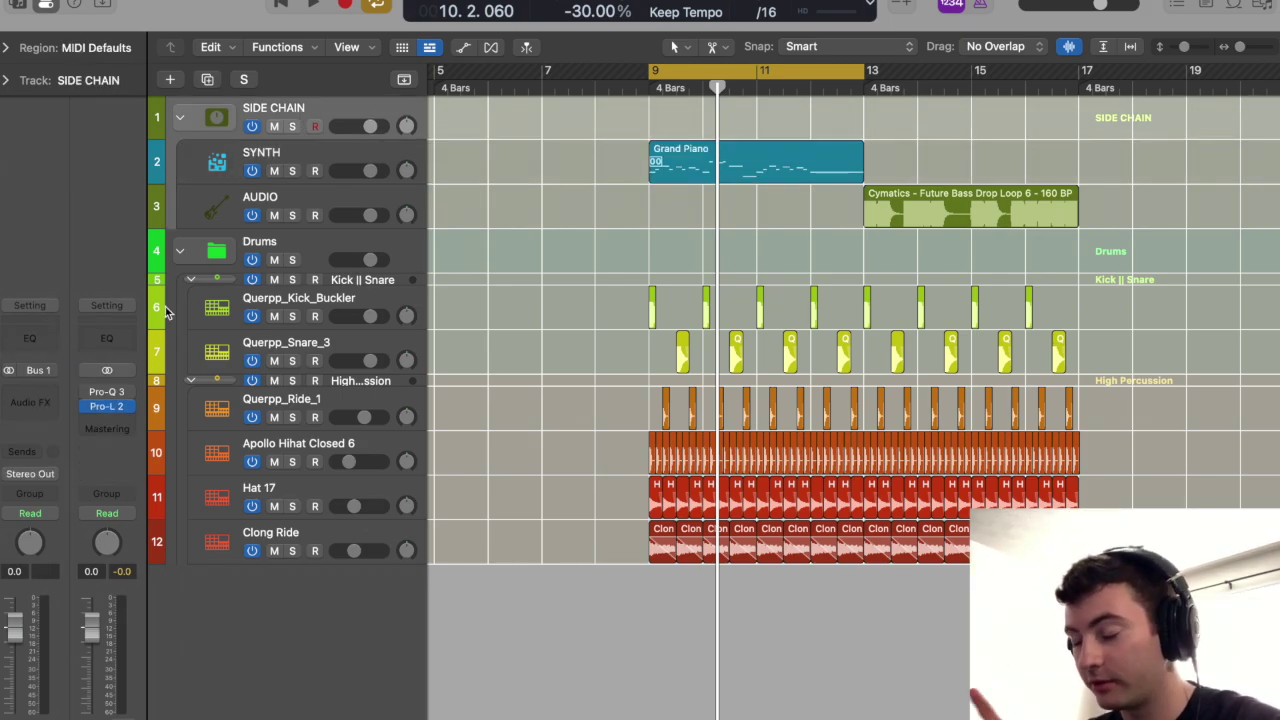
Create one new MIDI track with a software instrument.
left_click(310, 256)
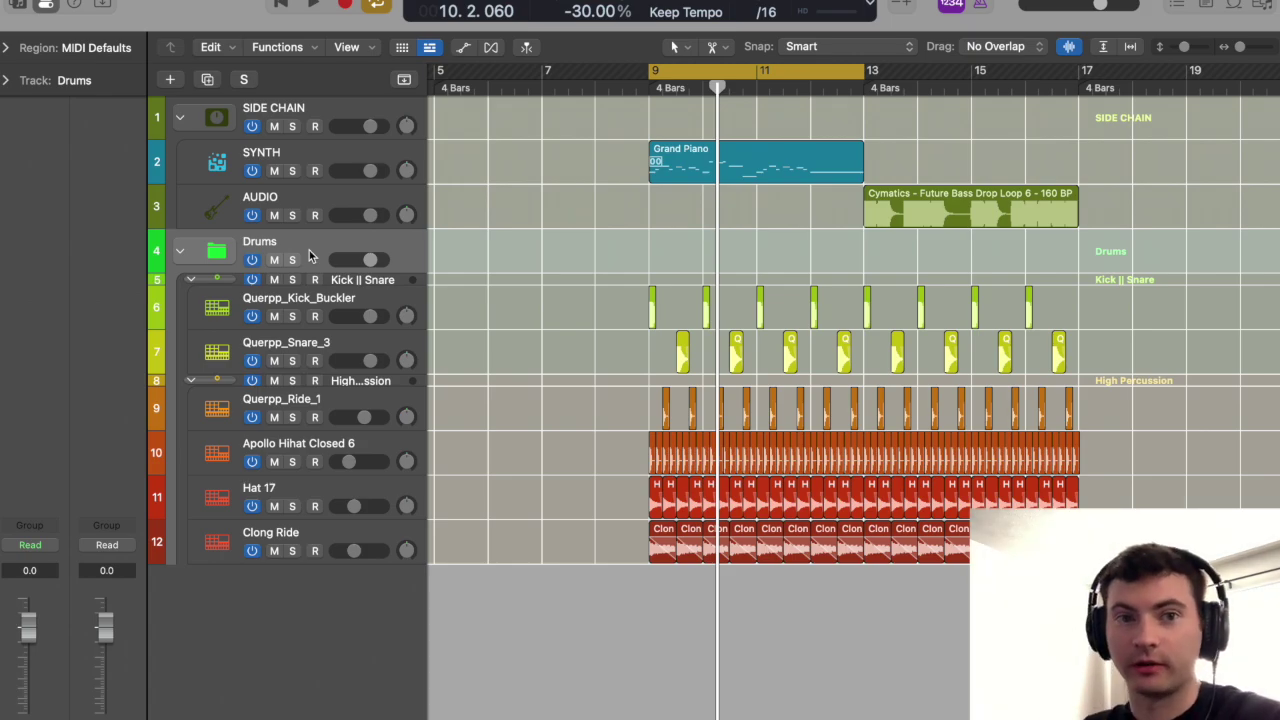
key("alt+super+n")
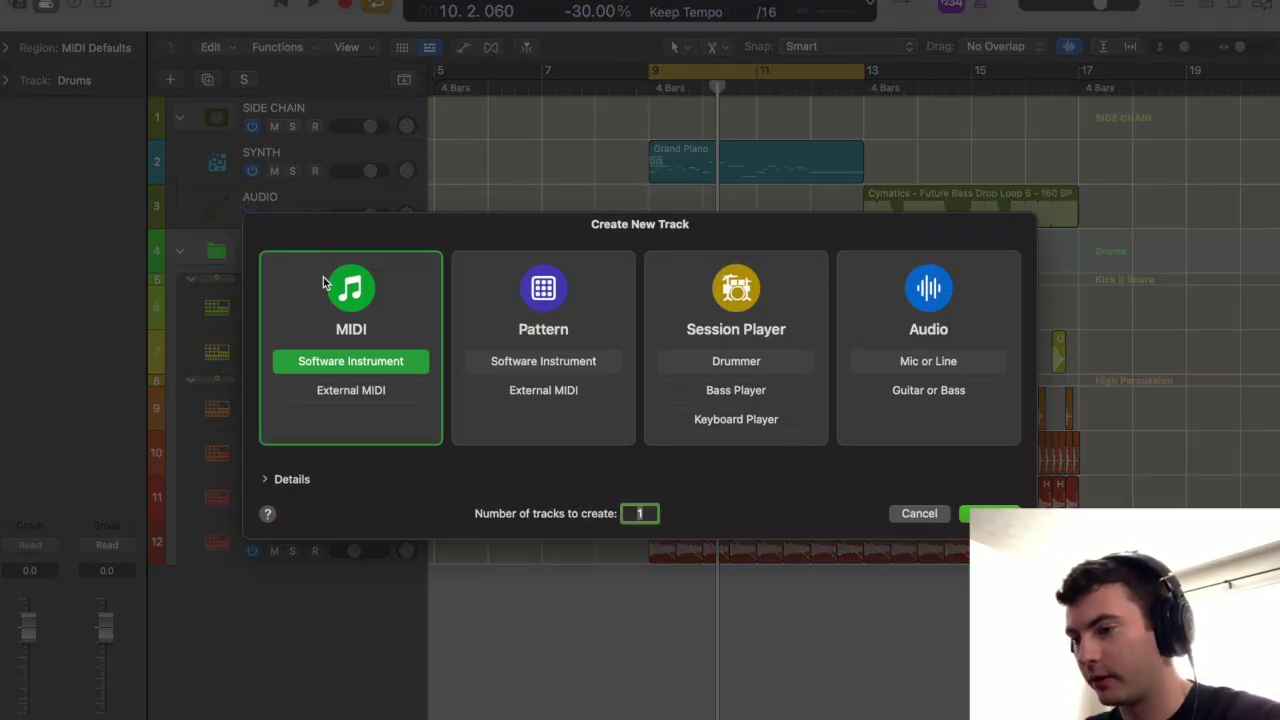
key("Return")
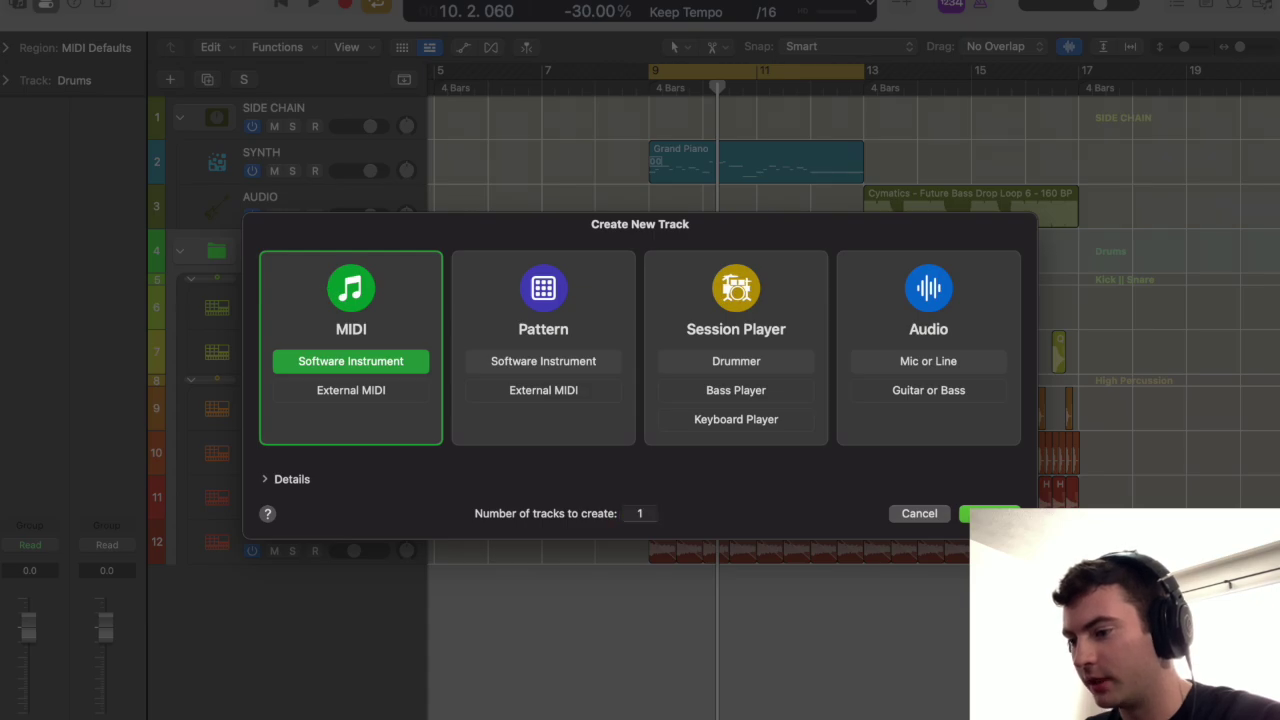
Remove the Bus 5 and Bus 6 sends from the new instrument track and hide the Library.
left_click(340, 425)
left_click(345, 425)
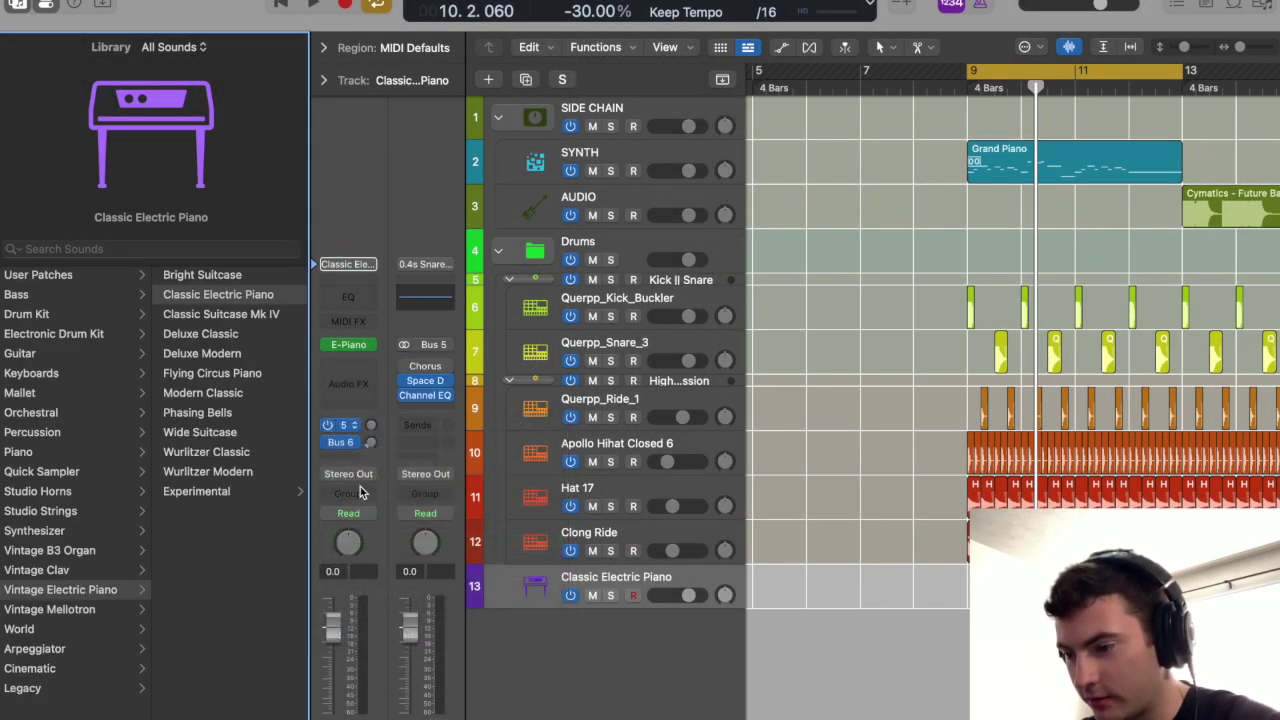
left_click(340, 442)
left_click(372, 557)
key("y")
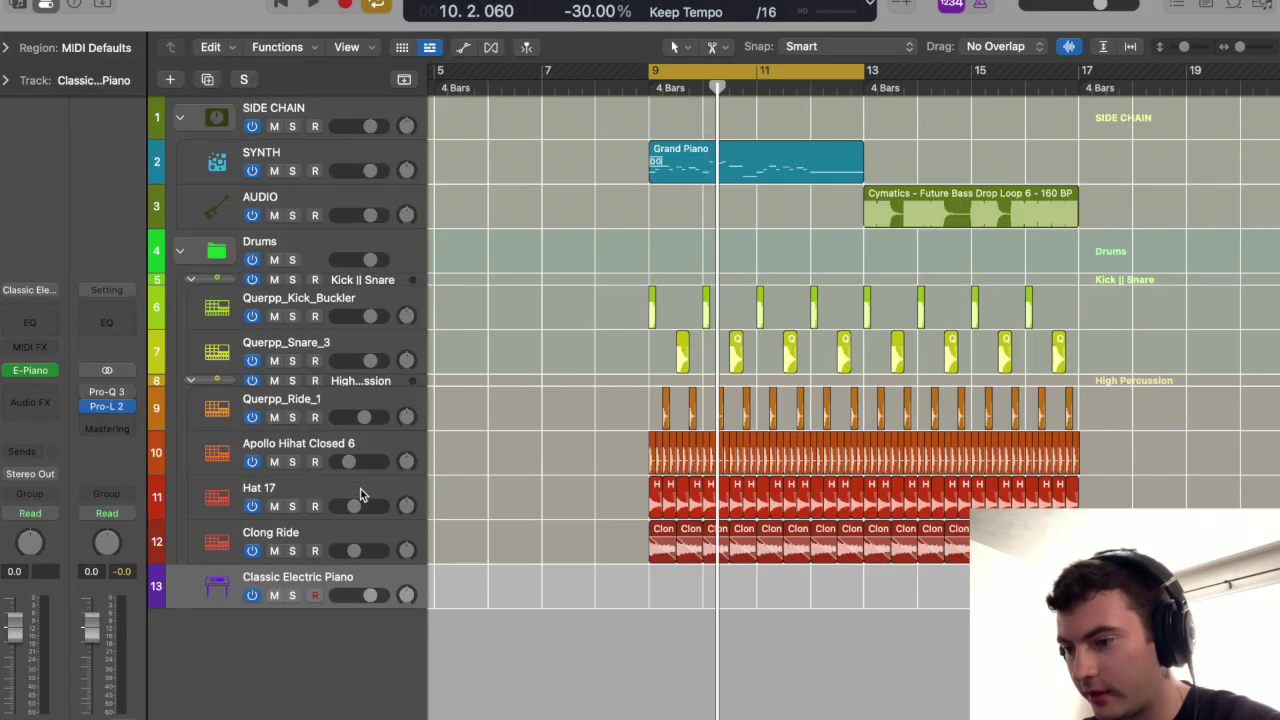
Load LFOTool in place of the electric piano instrument and move its track to just above the Kick || Snare group.
left_click(55, 372)
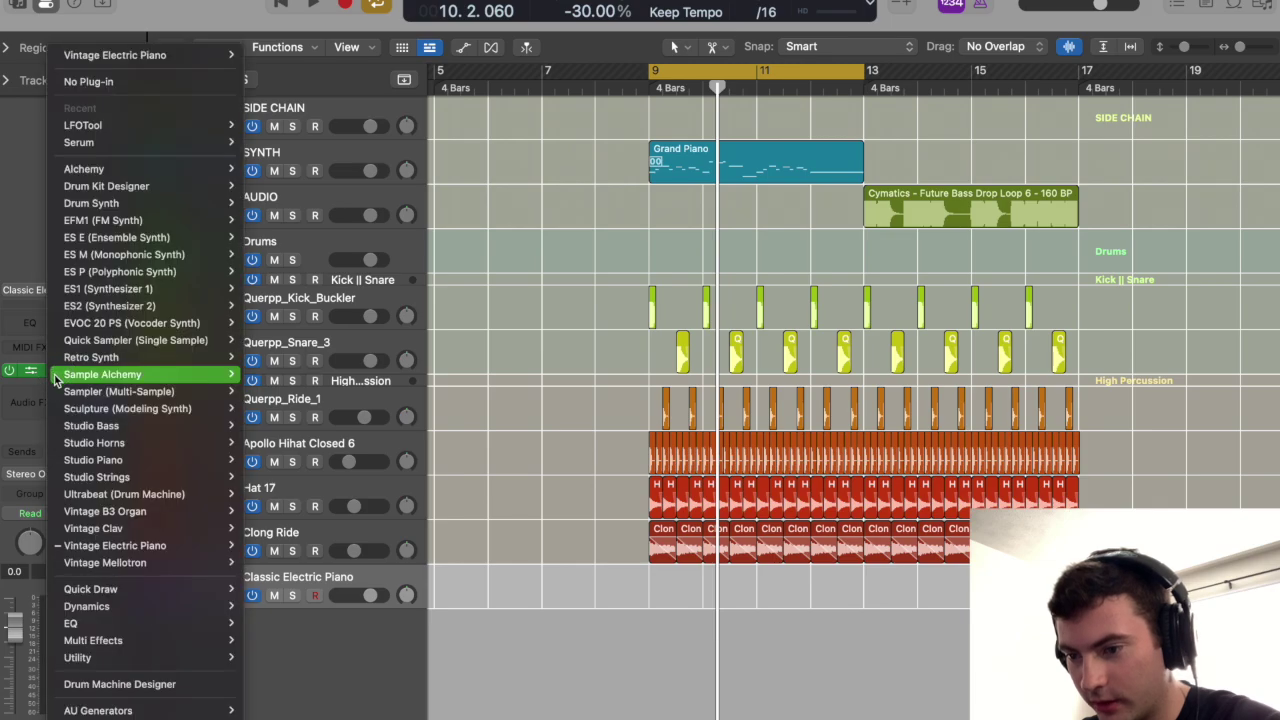
left_click(123, 124)
left_click_drag(444, 196, 690, 286)
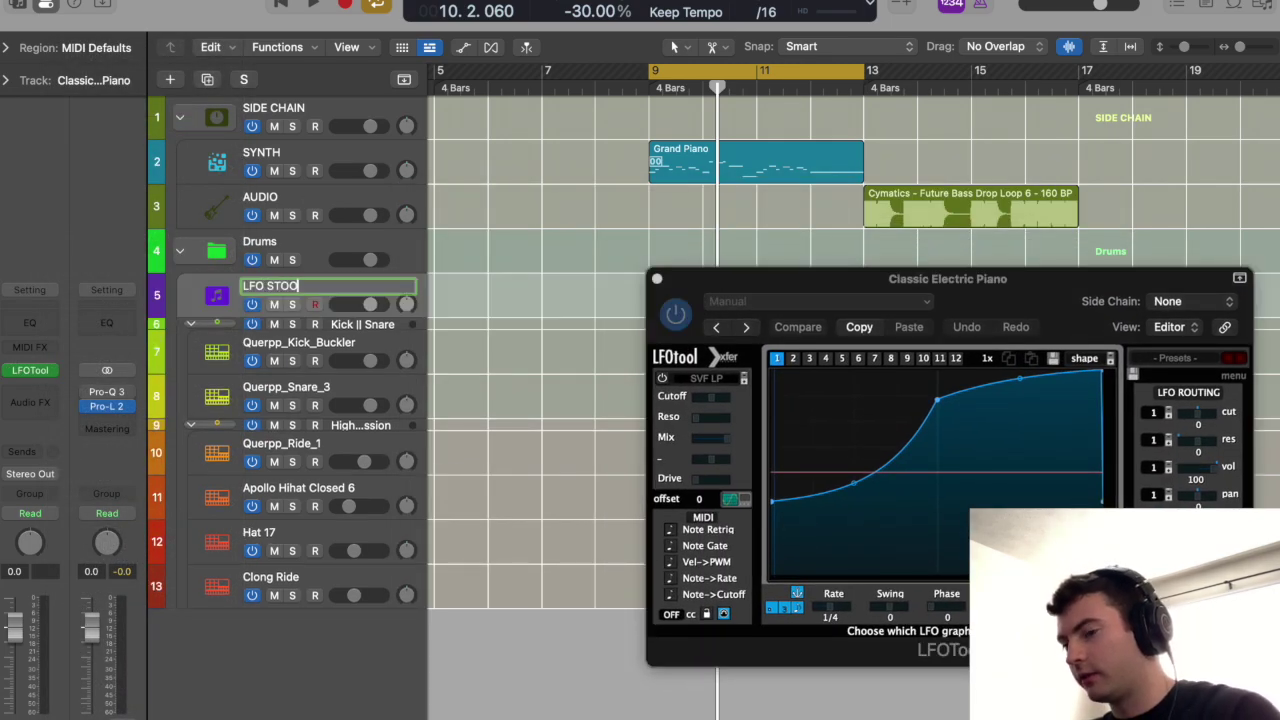
Rename the instrument track as LFO TOOL and colour it red.
key("BackSpace")
key("BackSpace")
key("BackSpace")
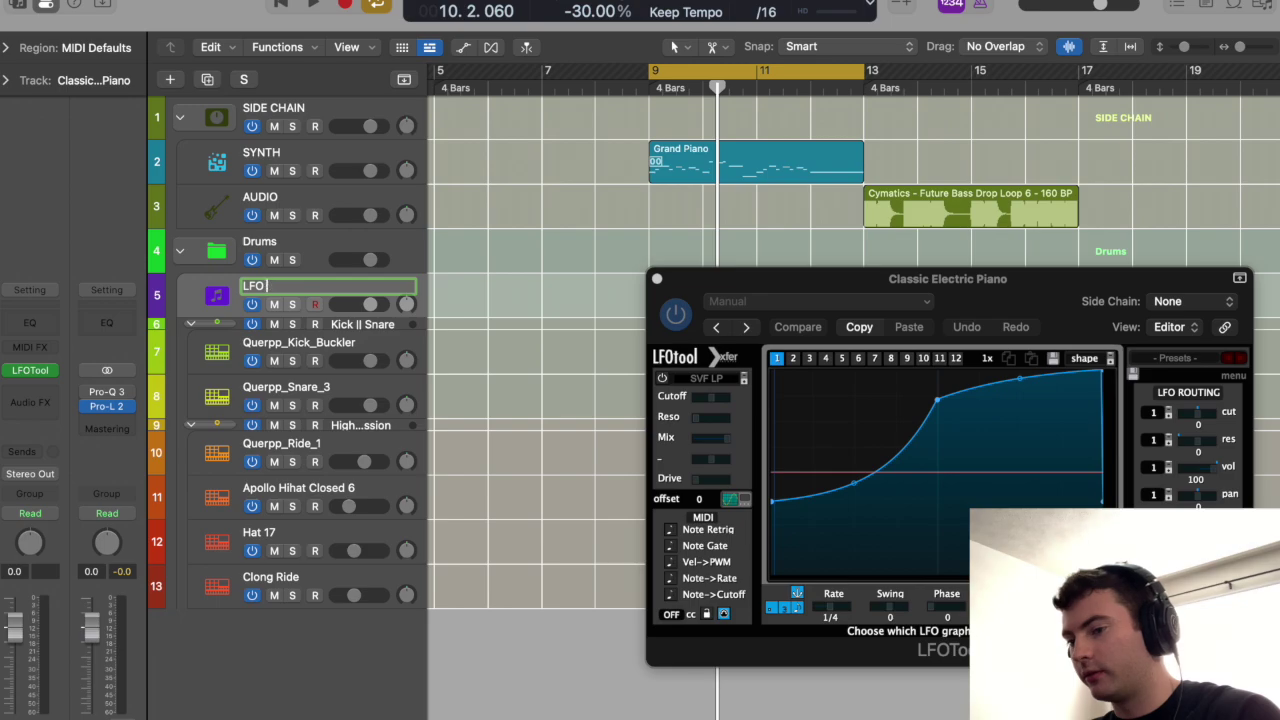
type("TOOL")
key("Return")
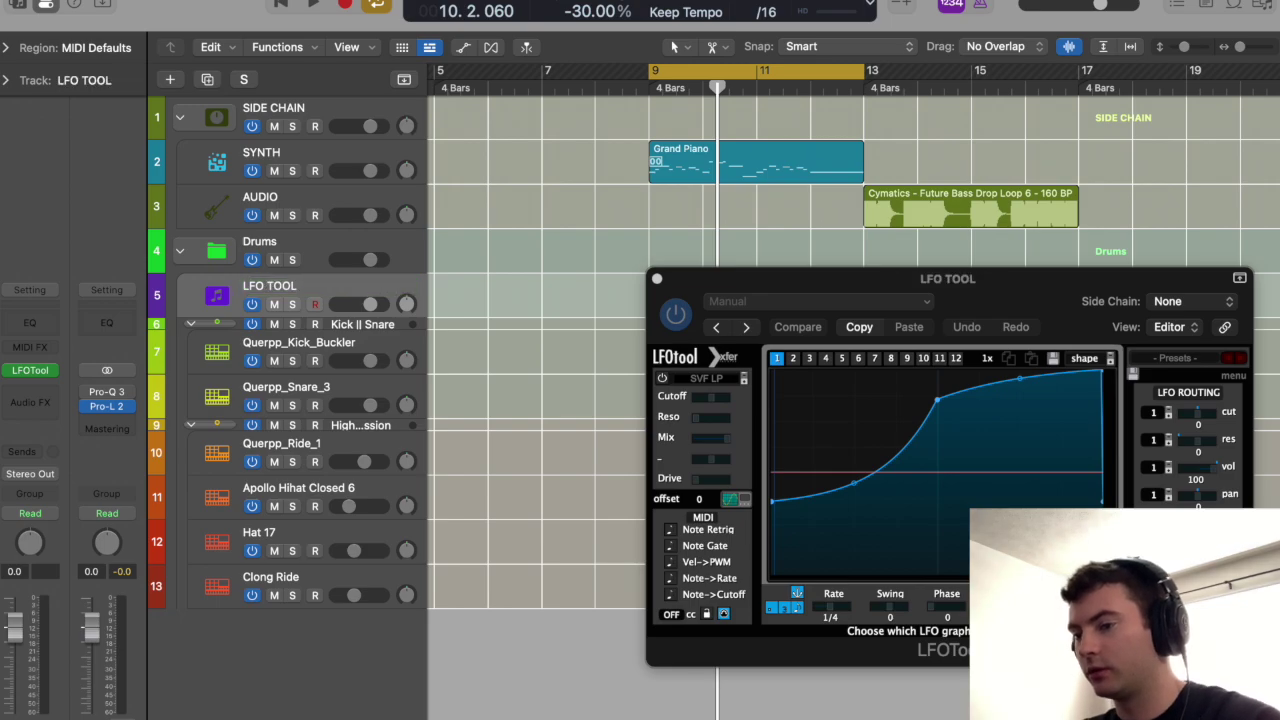
right_click(262, 282)
left_click(320, 592)
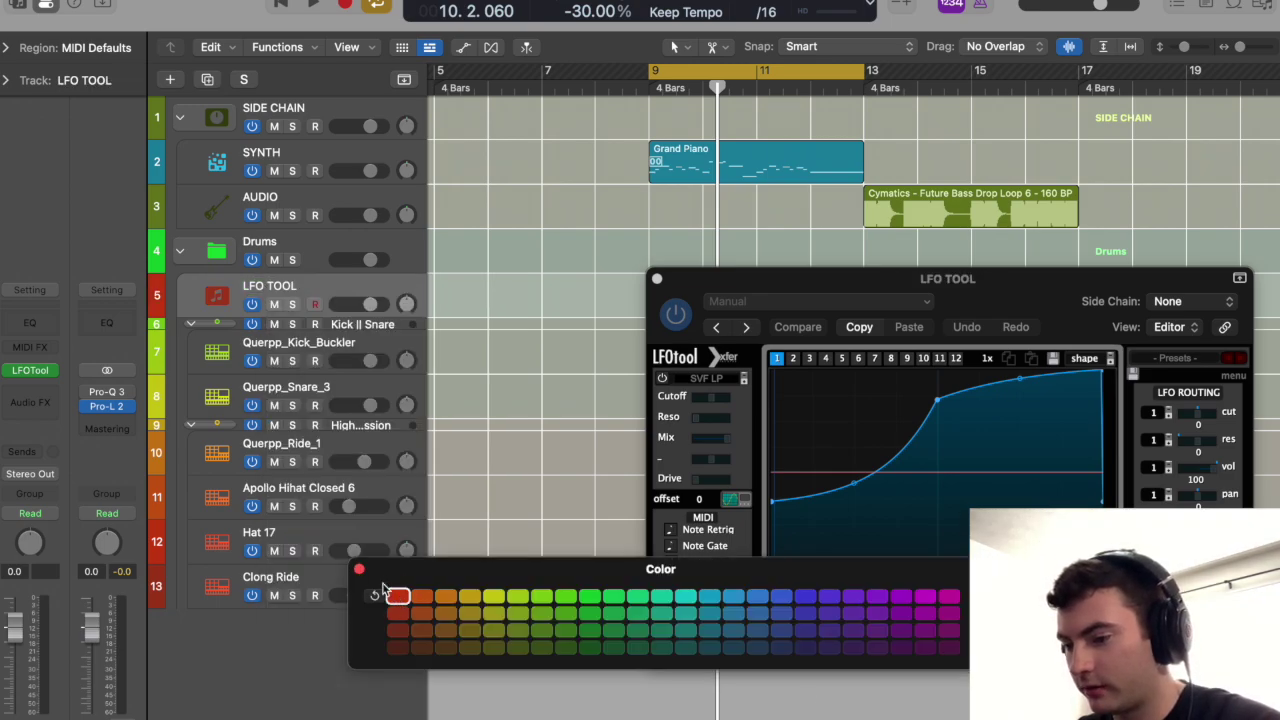
left_click(361, 570)
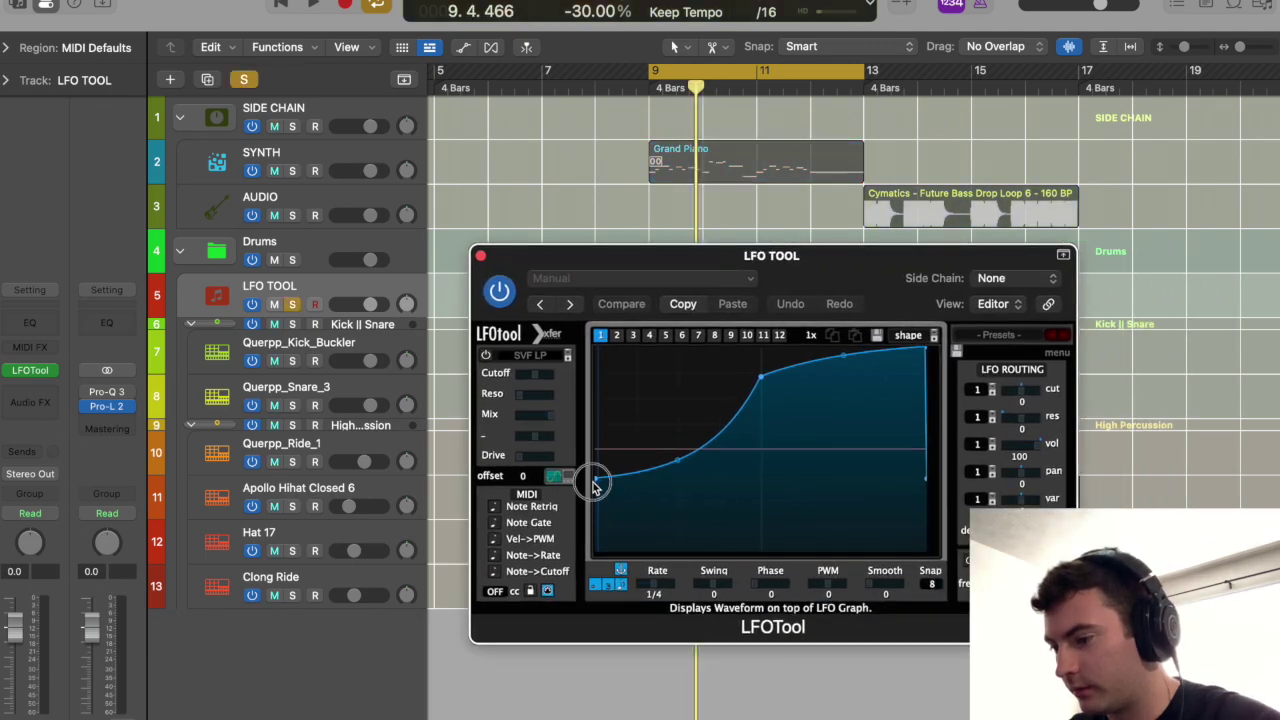
Reshape LFOTool's graph to start at the bottom and rise steeply to full level early in the cycle, and enable Note Retrig.
left_click_drag(598, 481, 593, 549)
left_click_drag(762, 373, 638, 348)
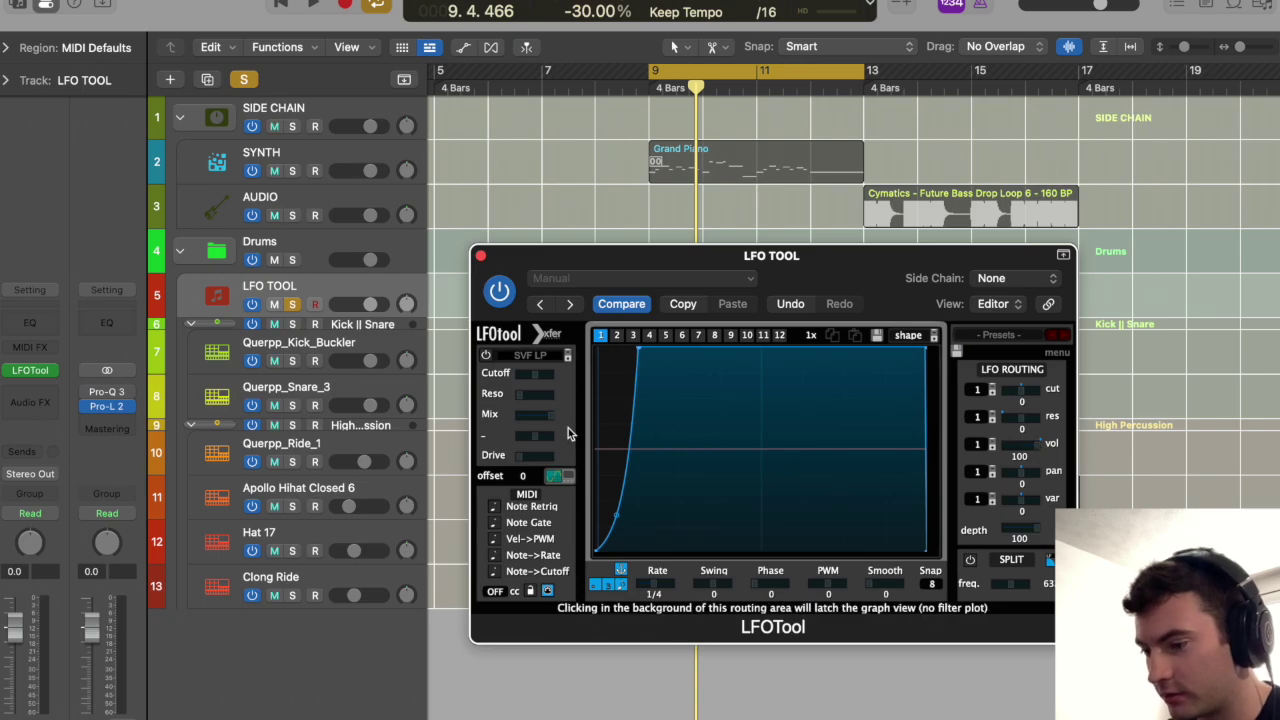
left_click(493, 507)
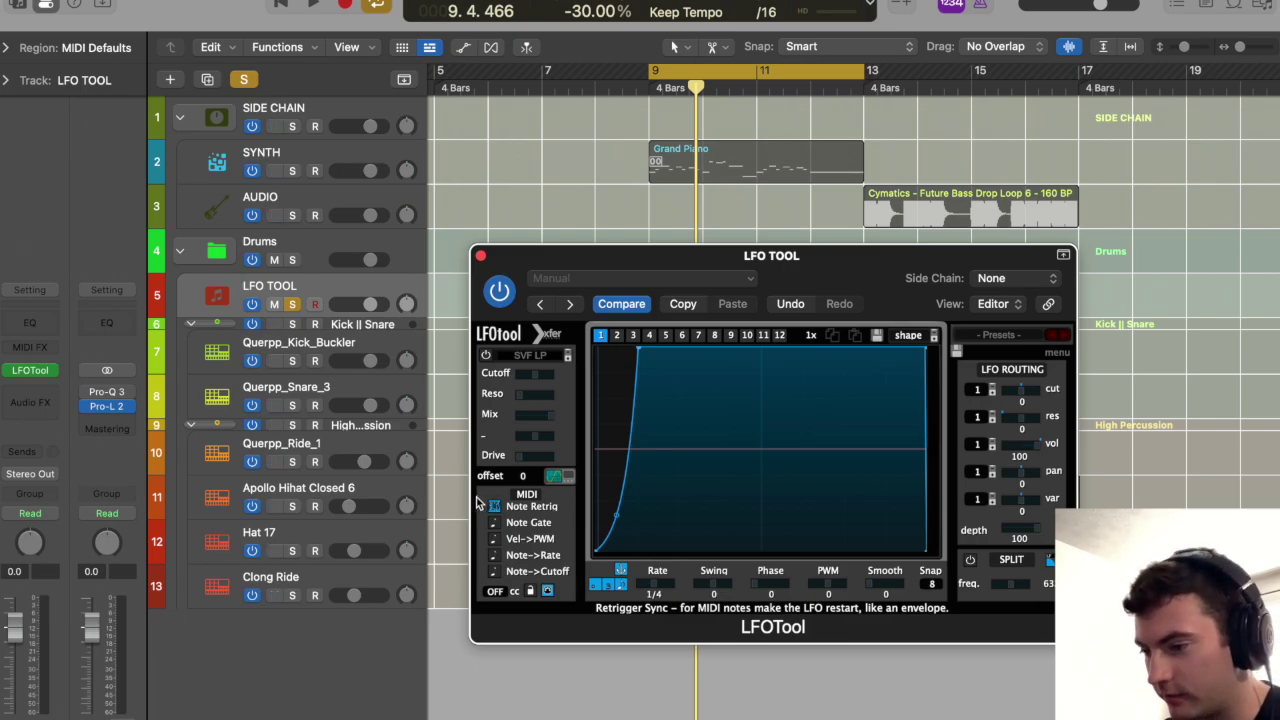
Set LFOTool's side-chain input to Bus 1 and close the plug-in window.
left_click(993, 279)
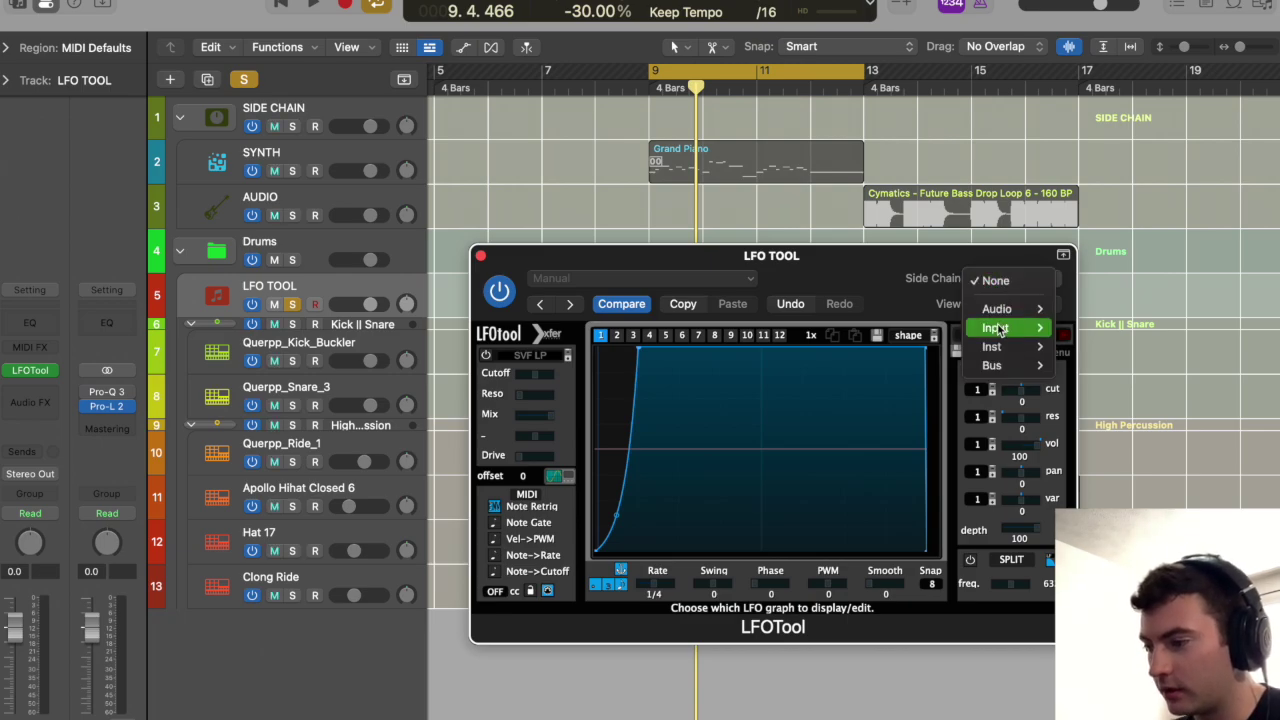
mouse_move(995, 366)
left_click(883, 367)
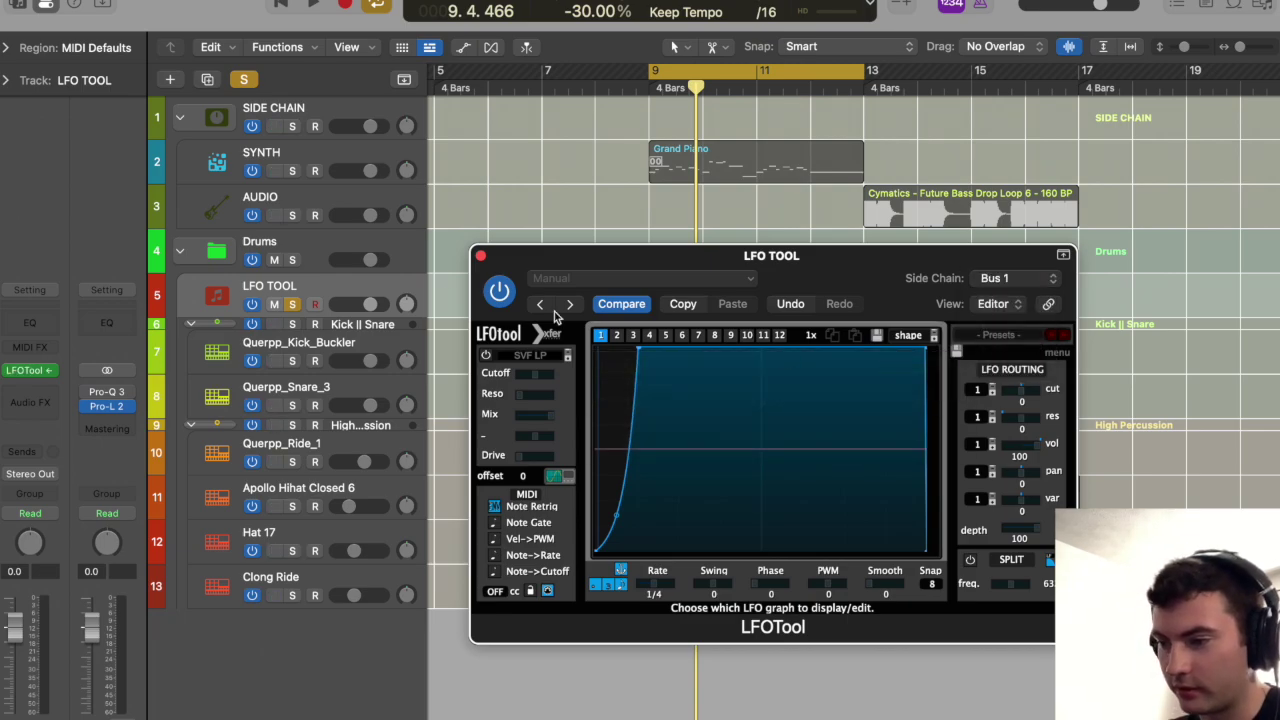
left_click(480, 257)
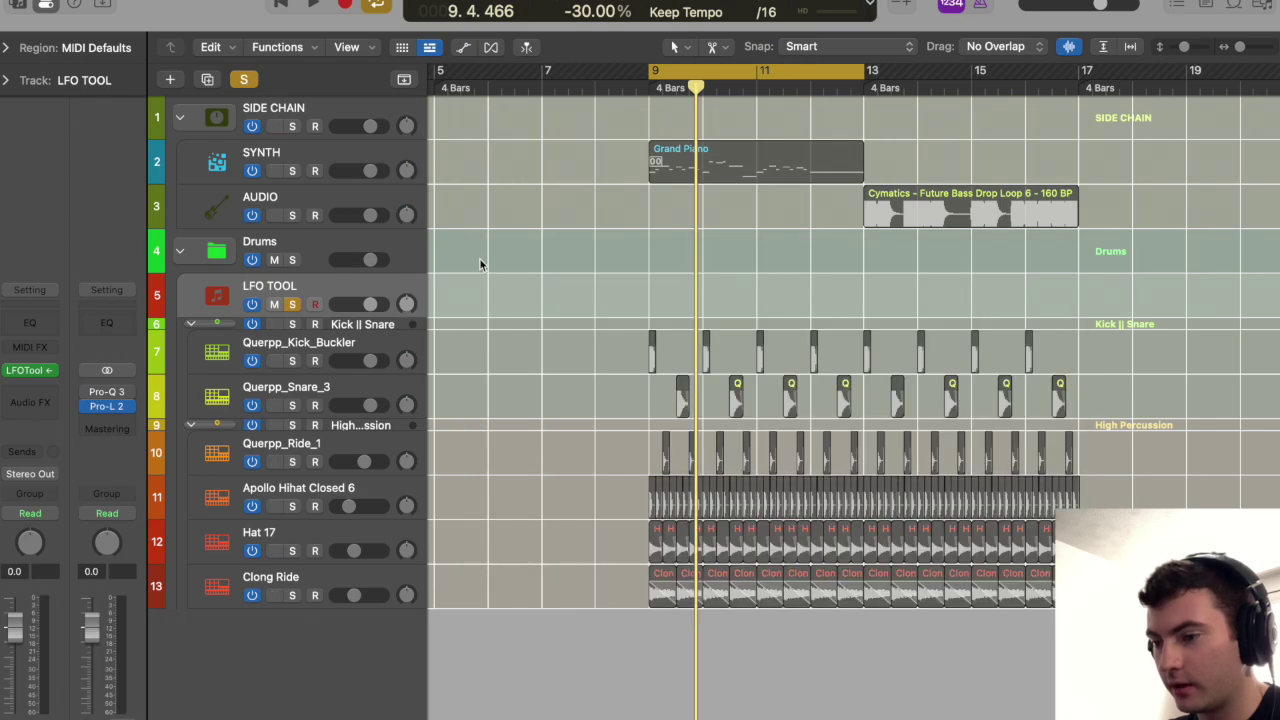
Set the output of the SIDE CHAIN stack to No Output.
left_click(283, 107)
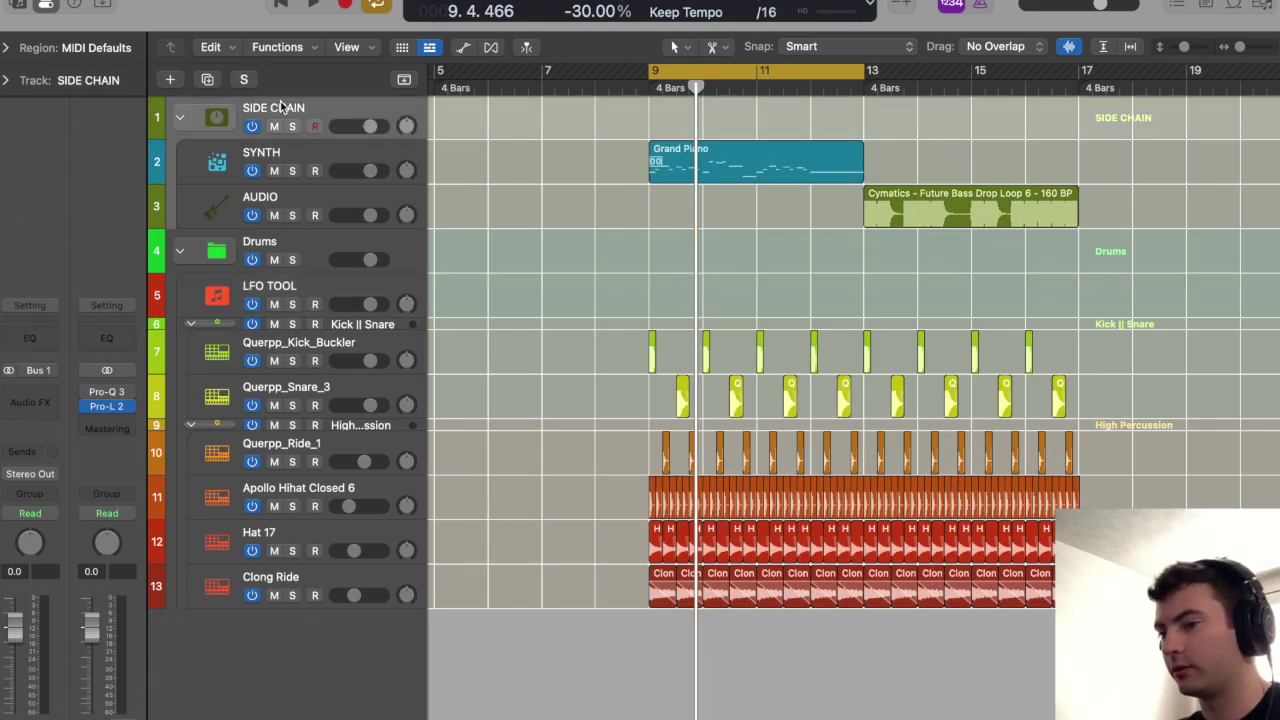
left_click(33, 474)
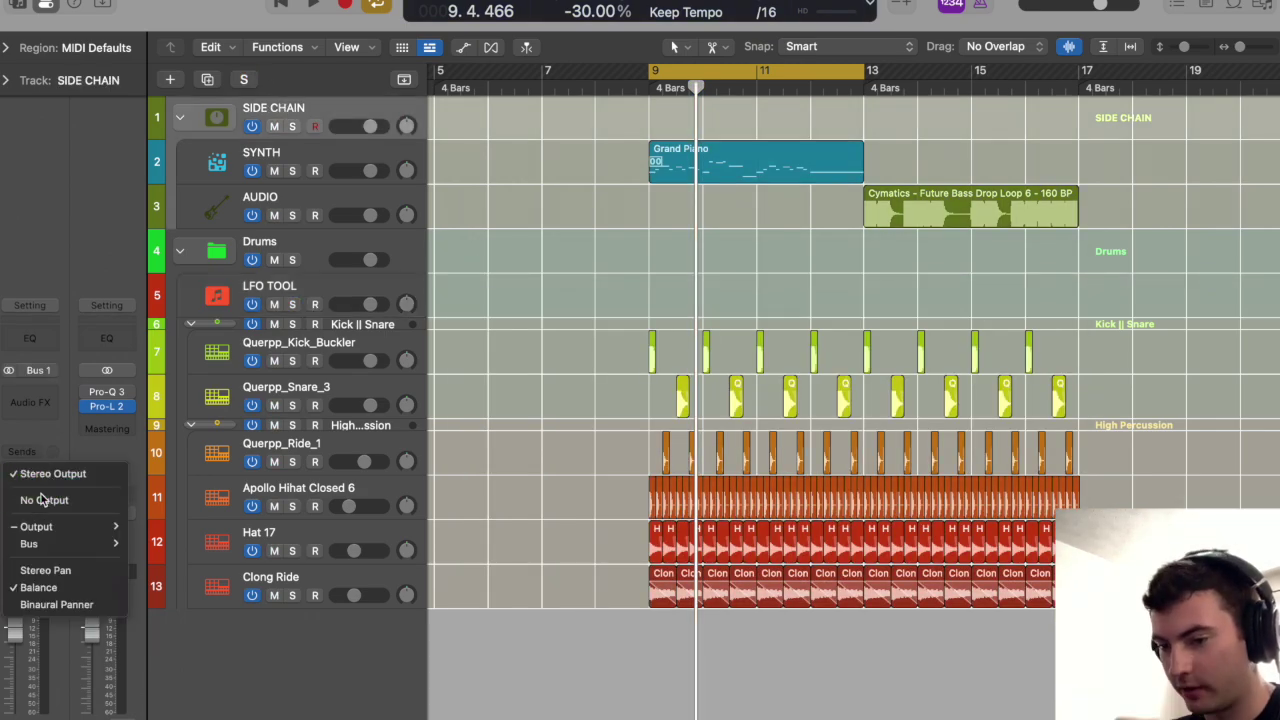
left_click(44, 498)
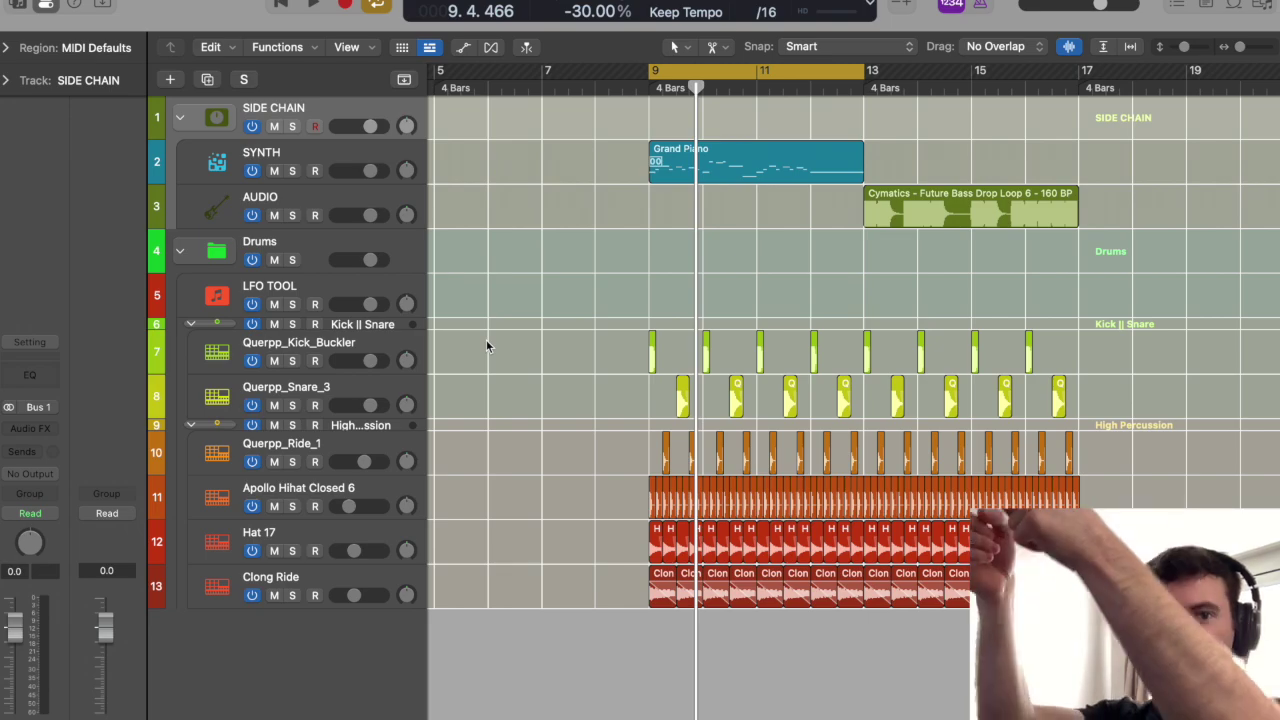
Create a one-bar MIDI region at bar 9 on the LFO TOOL track and add a C3 note at its start.
key("super+Right")
key("super+Right")
key("super+Right")
key("super+Right")
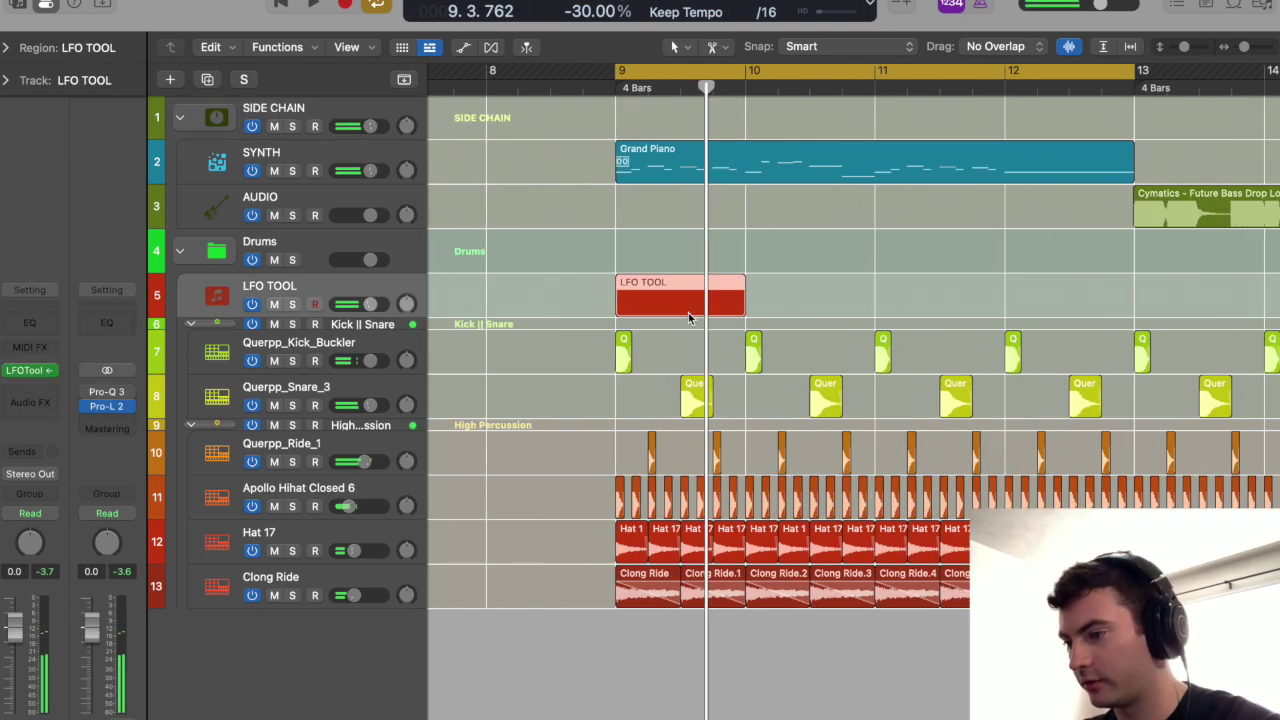
left_click_drag(772, 311, 773, 311)
double_click(618, 306)
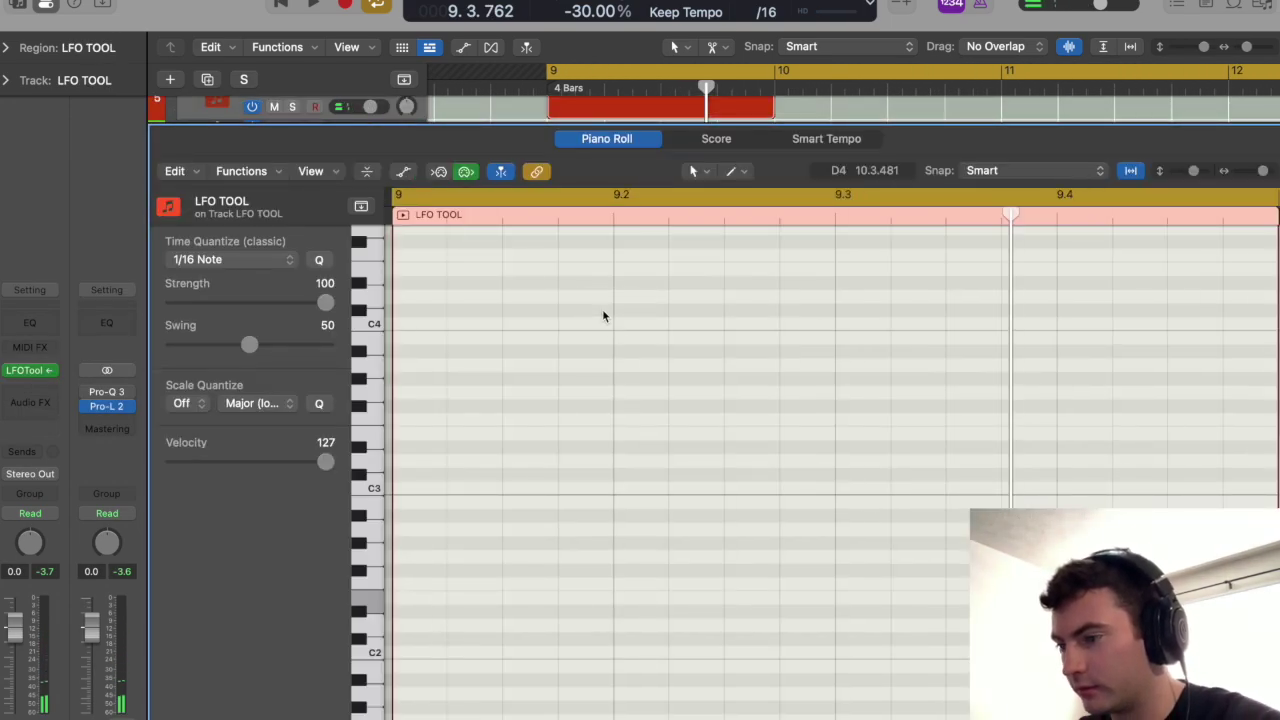
left_click(504, 517, "super")
left_click_drag(425, 475, 416, 492)
Shorten the C3 note to one beat and trim the LFO TOOL region to a length of one beat.
key("super+Left")
key("super+Left")
key("super+Left")
key("super+Left")
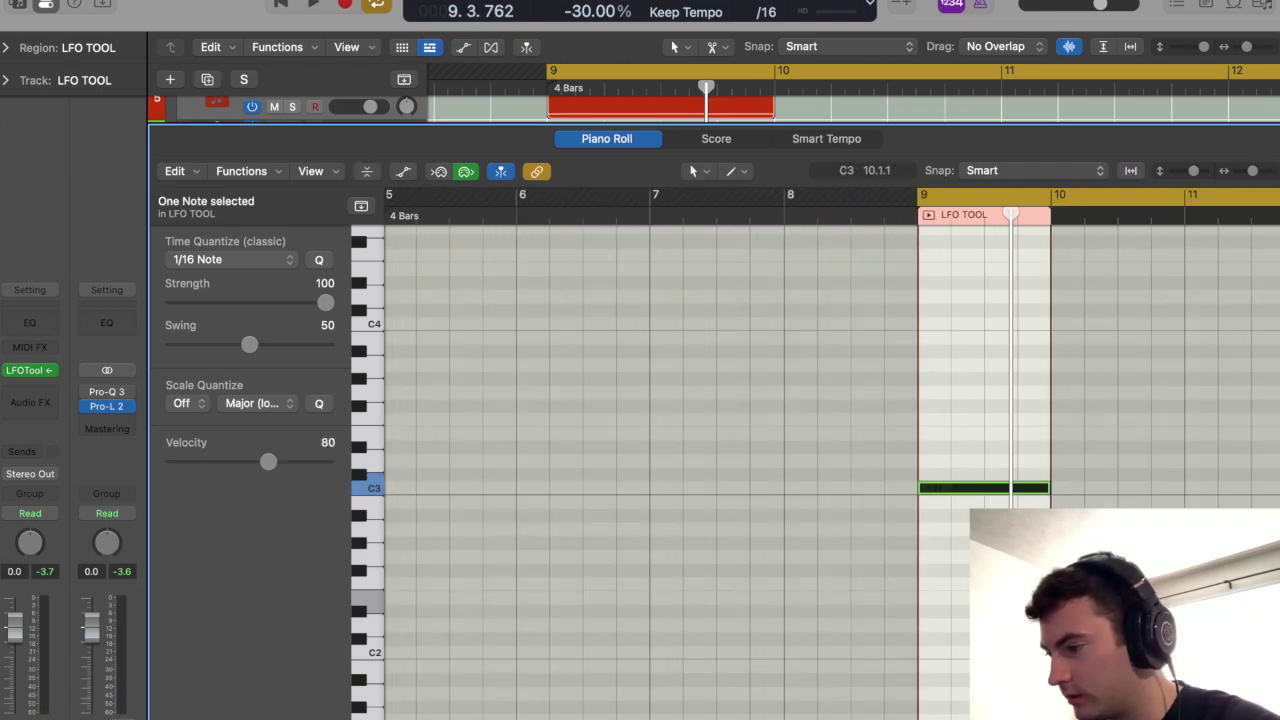
left_click_drag(1045, 489, 934, 486)
left_click_drag(1051, 437, 929, 429)
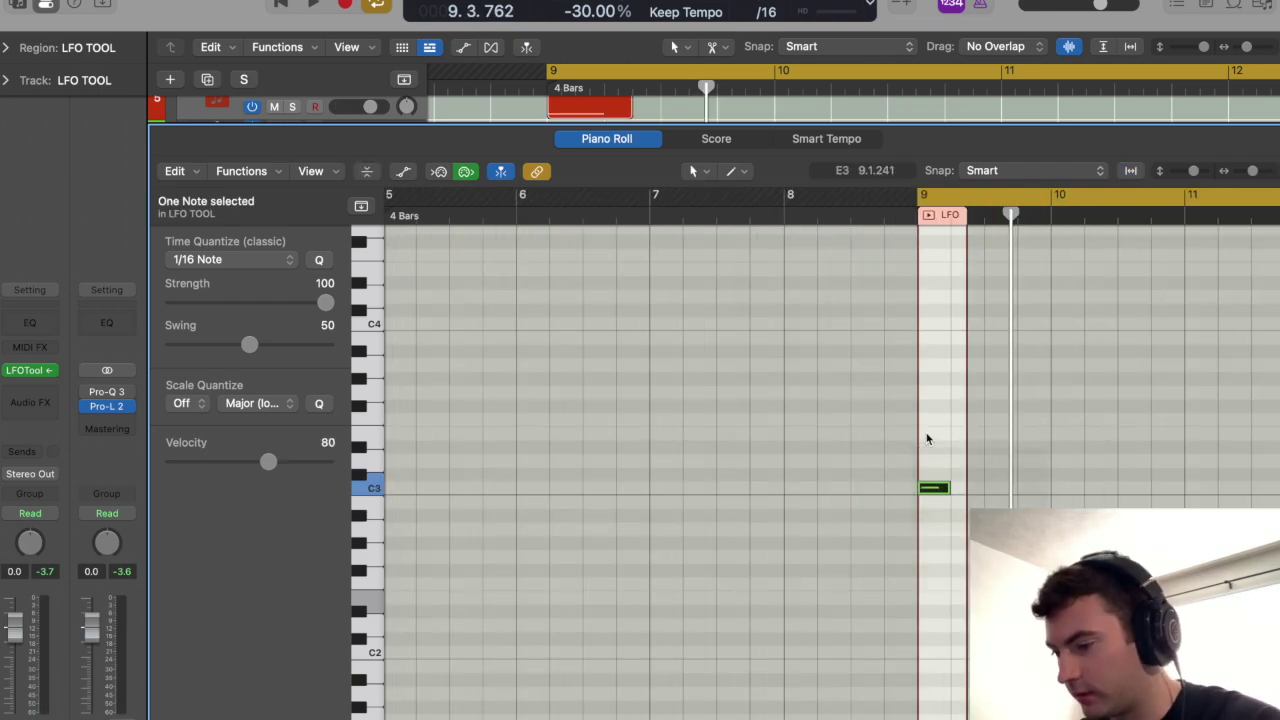
key("e")
key("super+Right")
left_click_drag(663, 303, 620, 309)
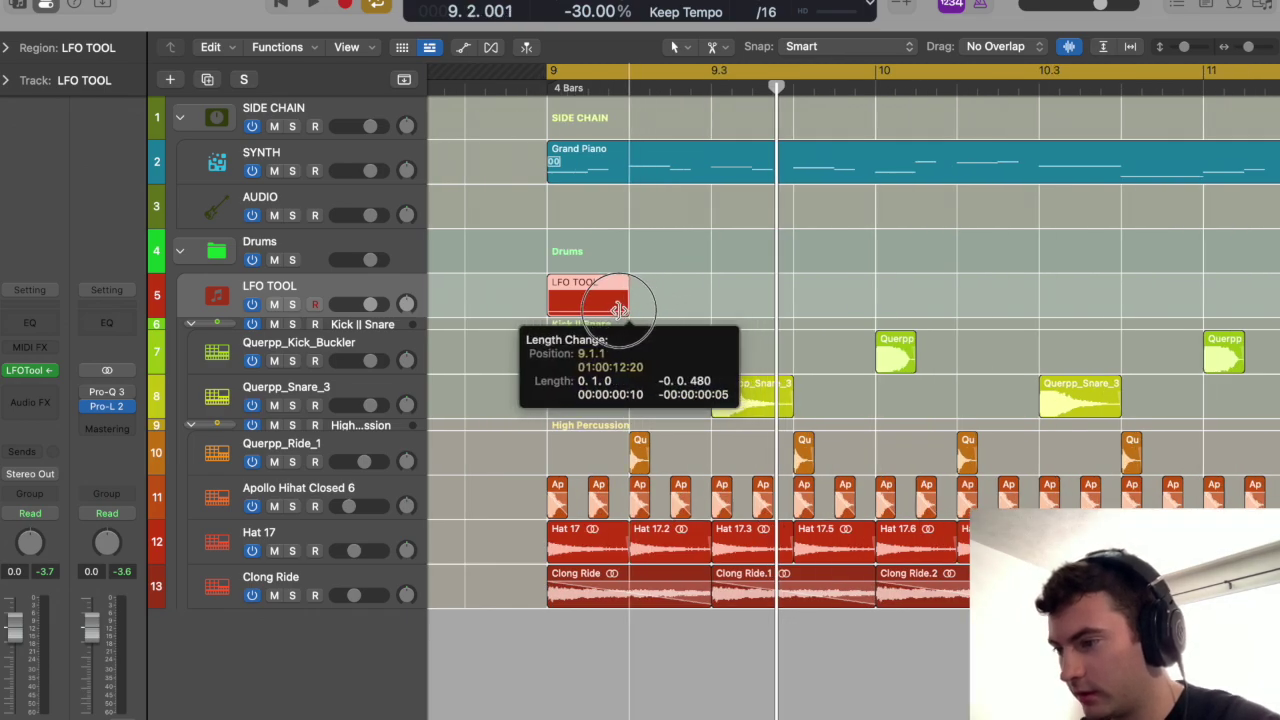
Paste copies of the LFO TOOL region at the first snare in bar 9 and at the kick on bar 10.
key("super+Left")
left_click(623, 93)
key("super+v")
left_click(717, 87)
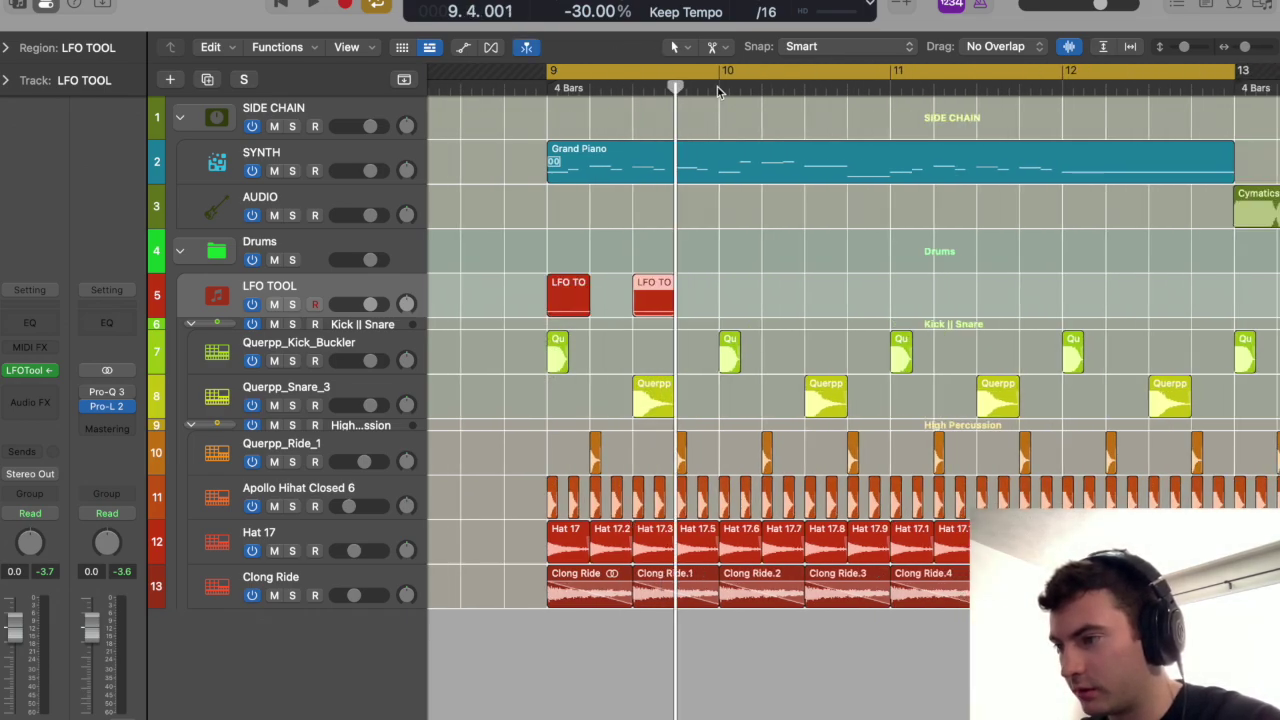
left_click(717, 87)
key("super+v")
Copy the two LFO TOOL regions in bar 9 and paste them repeatedly to match every kick and snare through bar 16.
left_click_drag(699, 252, 518, 284)
key("super+c")
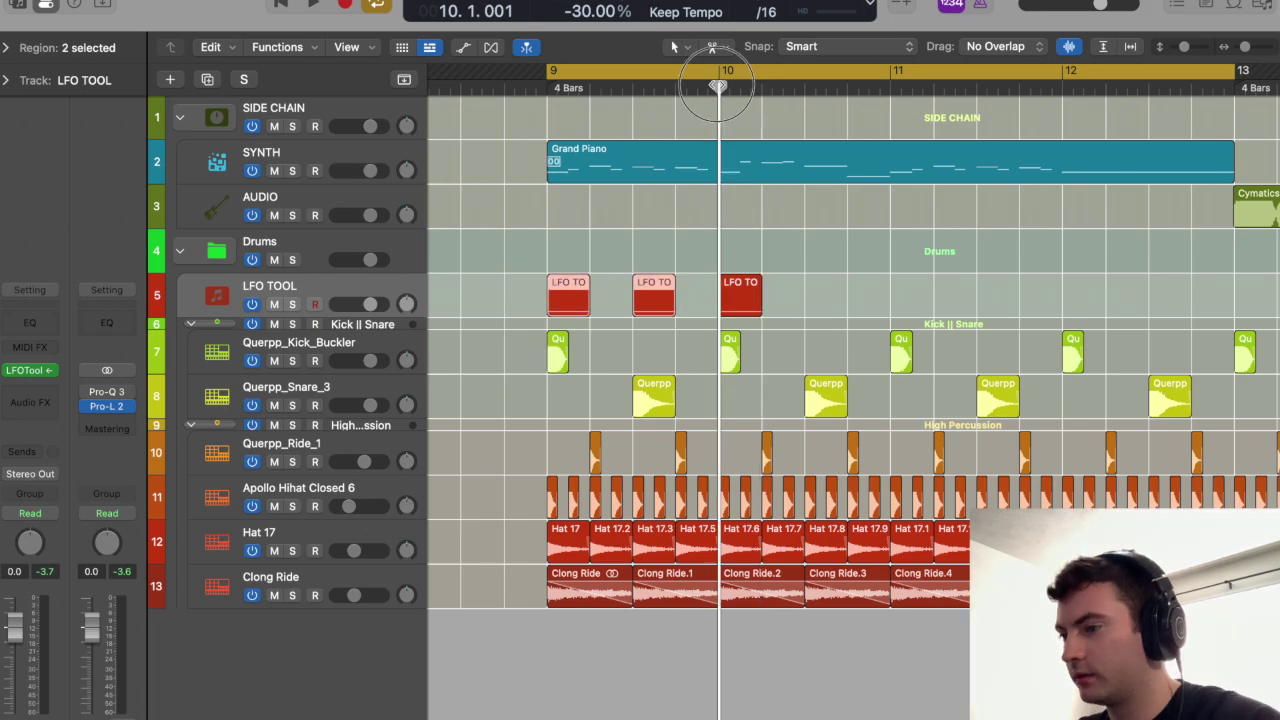
left_click(720, 88)
key("super+v")
left_click(891, 89)
key("super+v")
left_click(986, 90)
left_click(679, 89)
key("super+v")
left_click(681, 243)
scroll(681, 243, "left", 5)
scroll(625, 268, "up", 3)
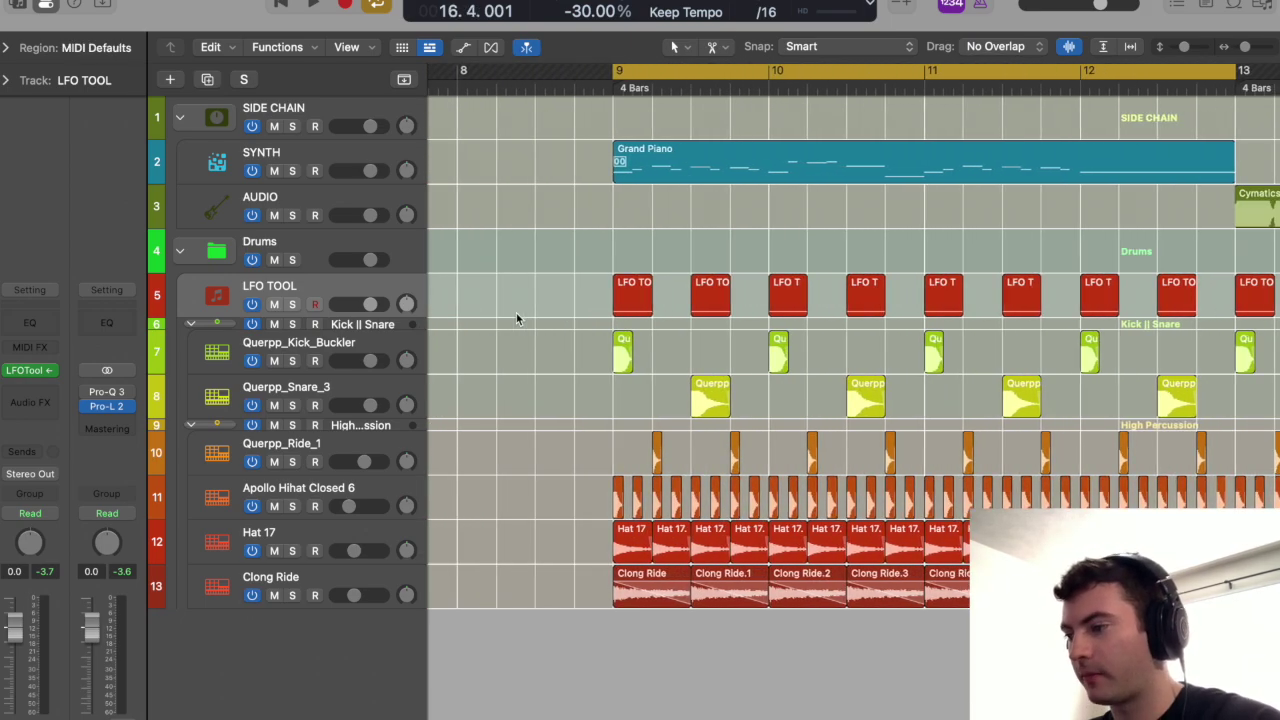
scroll(516, 313, "right", 2)
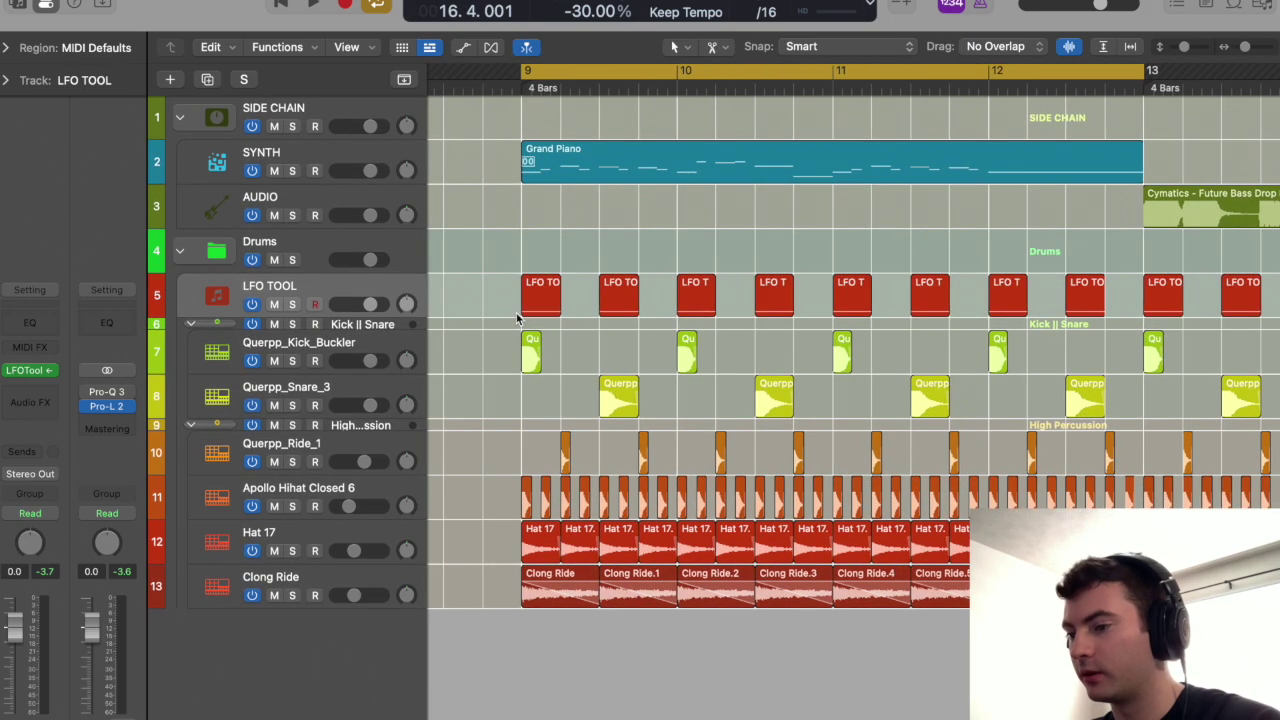
Open LFOTool and play the loop, muting the Kick || Snare and High Percussion groups to hear the ducking.
left_click(33, 372)
key("space")
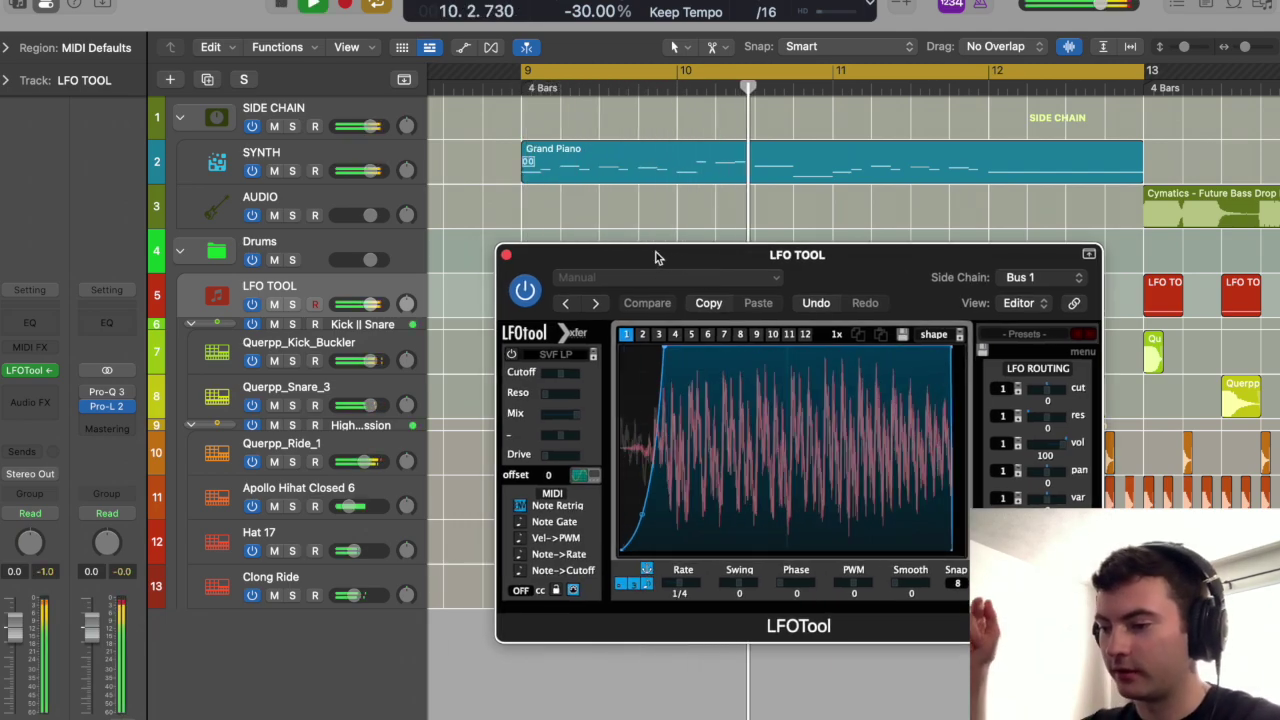
left_click(279, 330)
key("space")
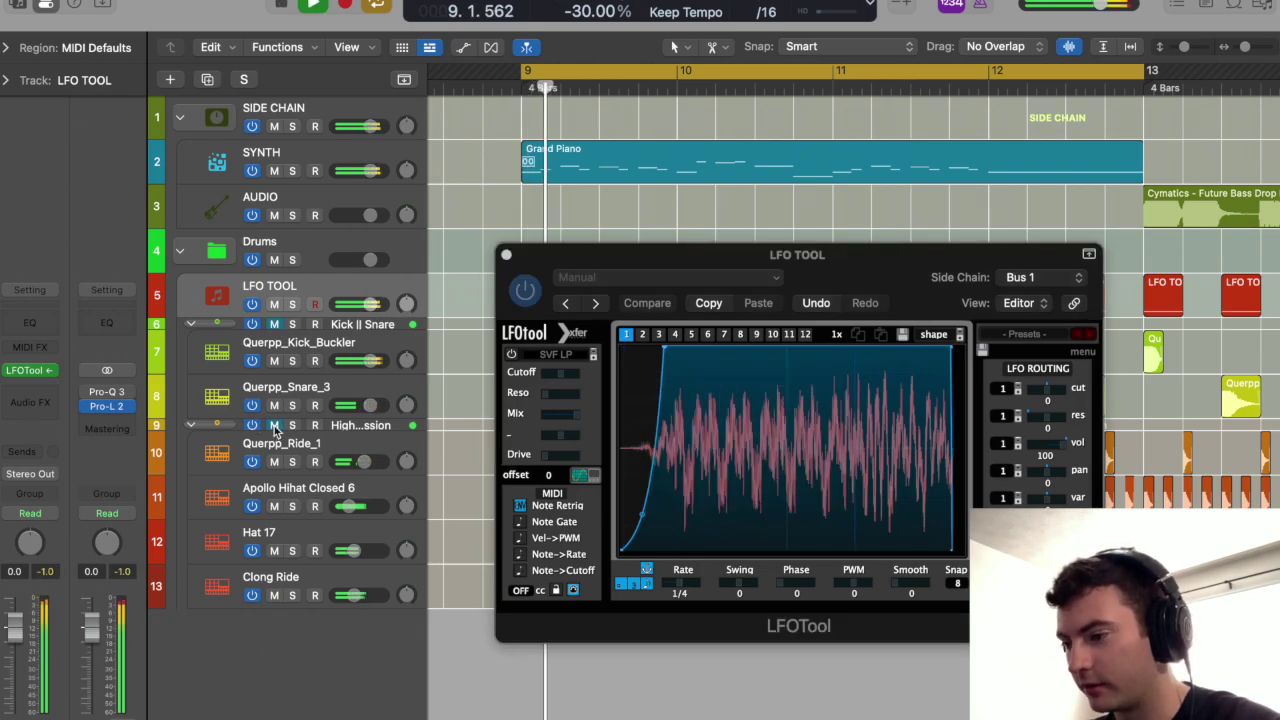
Deepen the bend of LFOTool's rising curve and move its peak point to just past the middle of the cycle.
left_click(650, 537)
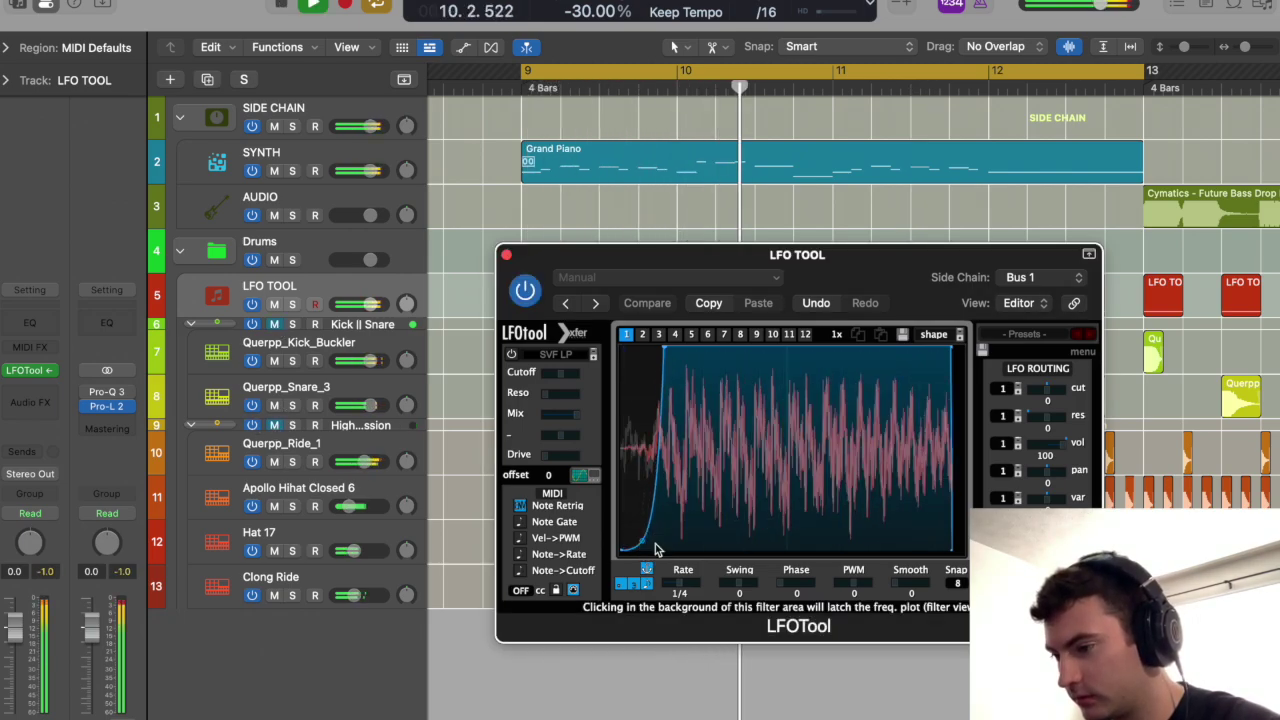
left_click_drag(668, 350, 809, 300)
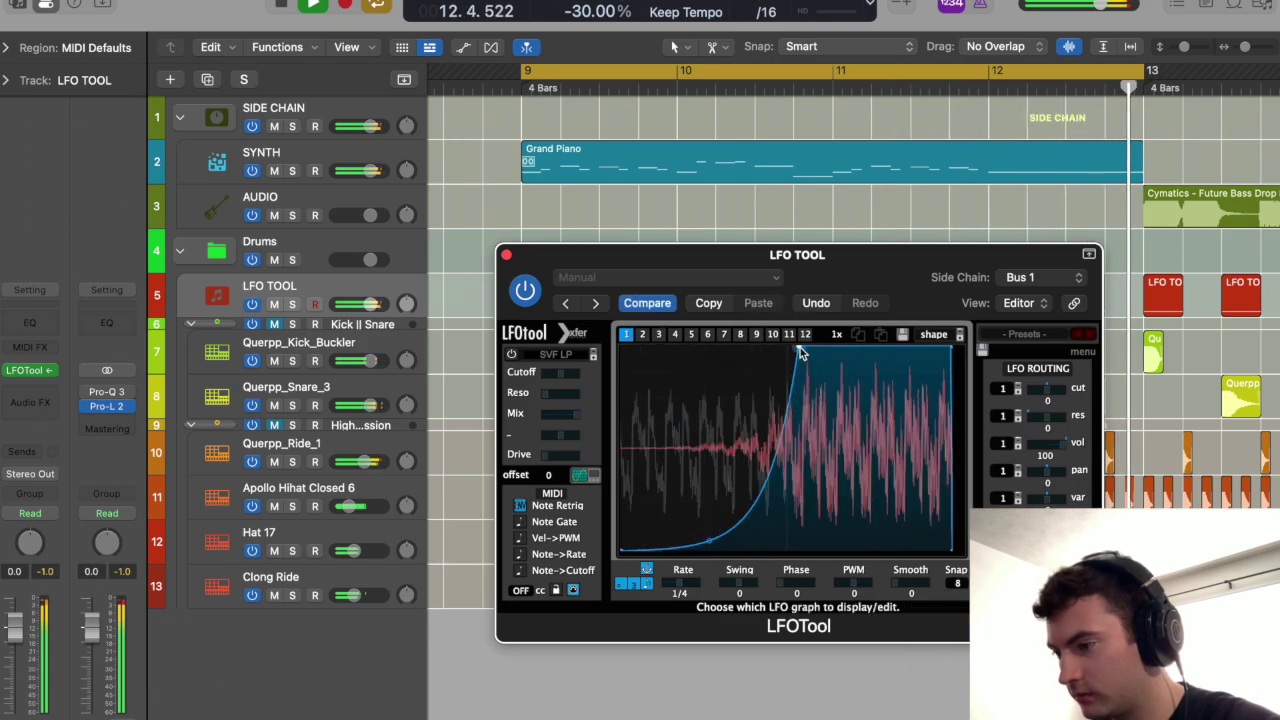
Inspect the Pro-L 2 limiter on the Stereo Out while the loop plays, and close its window.
left_click(107, 406)
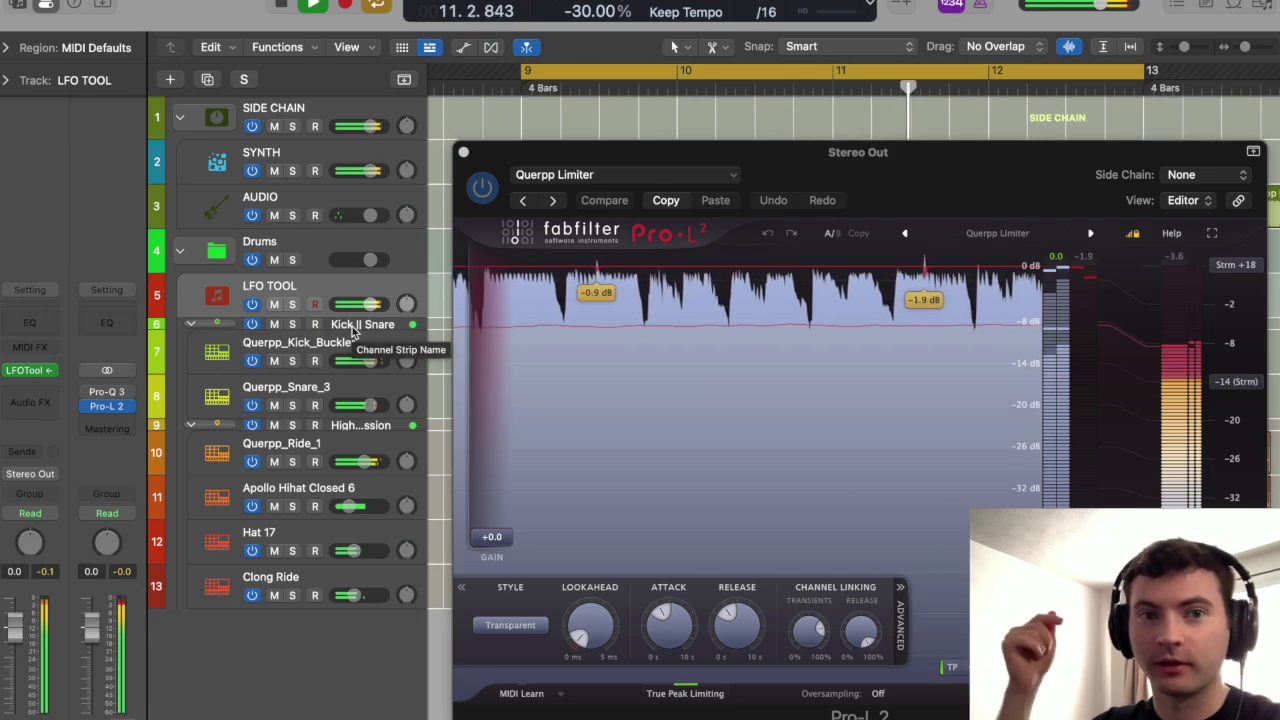
left_click(463, 152)
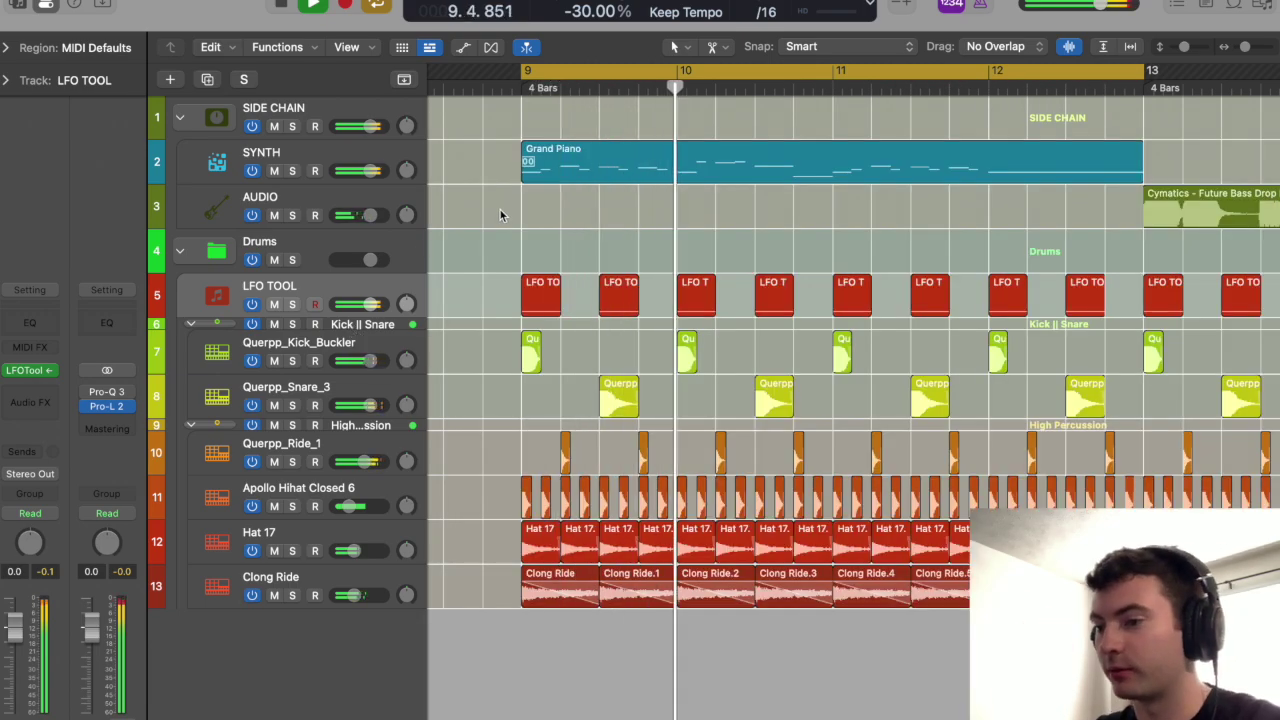
key("super+Left")
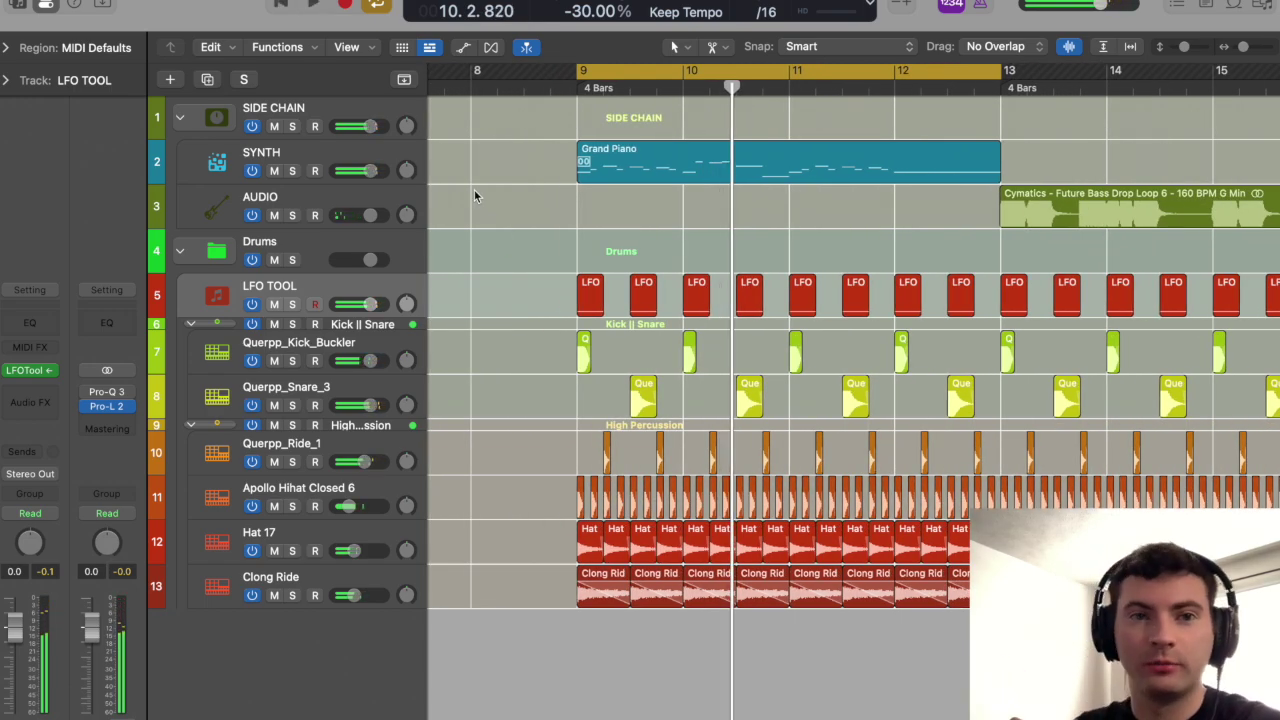